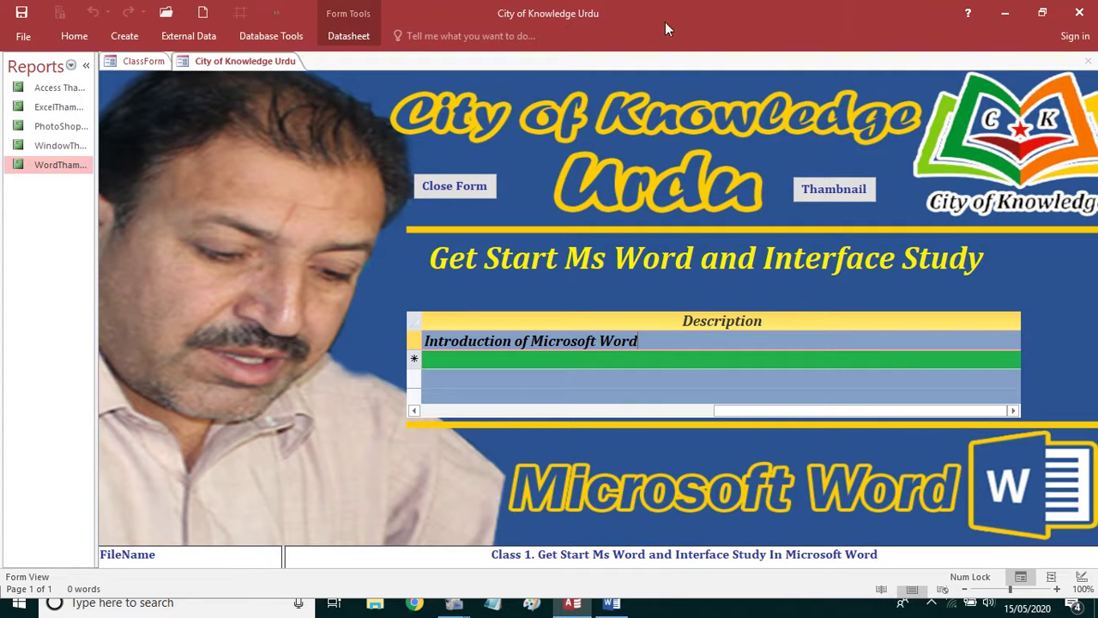
Minimize the City of Knowledge Urdu form in Access to reveal the blank Word document
click(1005, 12)
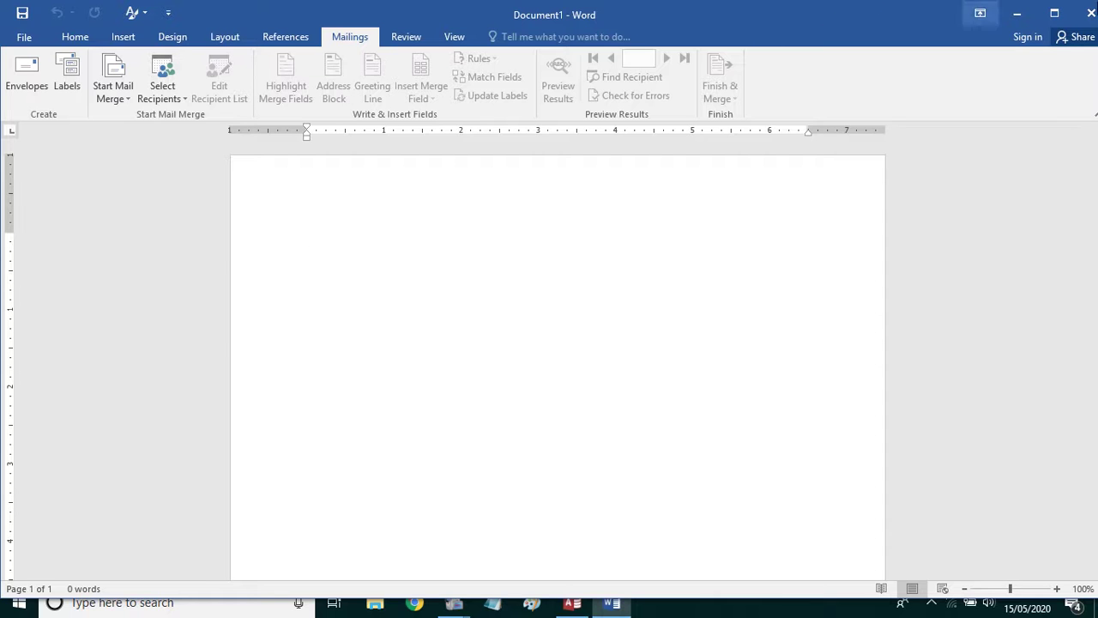
Close the empty Word document window
click(1091, 12)
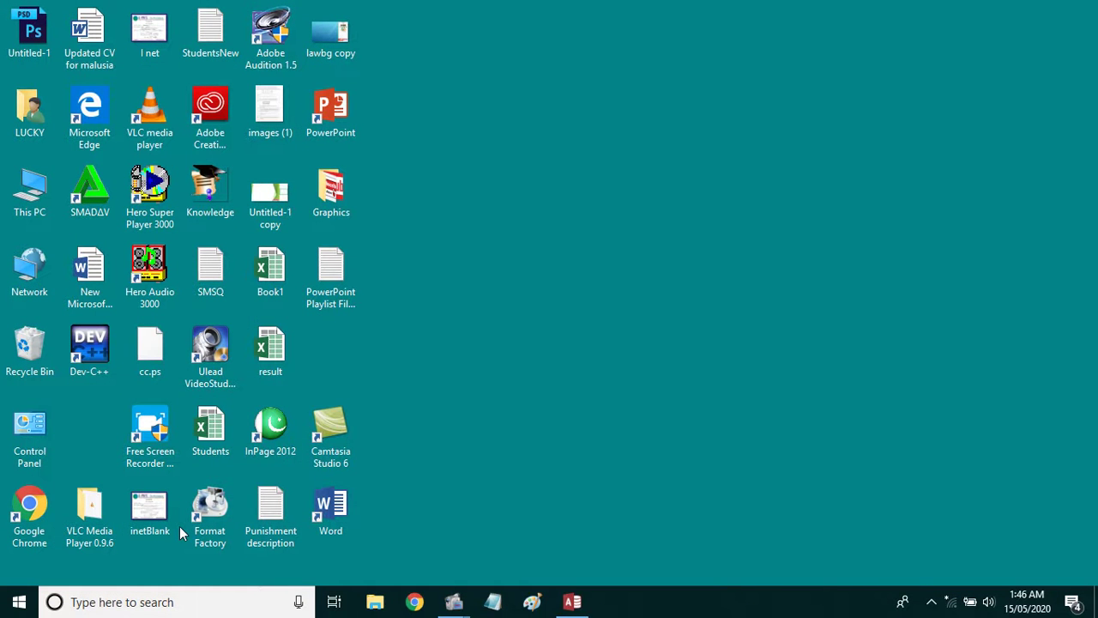
Relaunch Word from its desktop shortcut icon
double_click(334, 512)
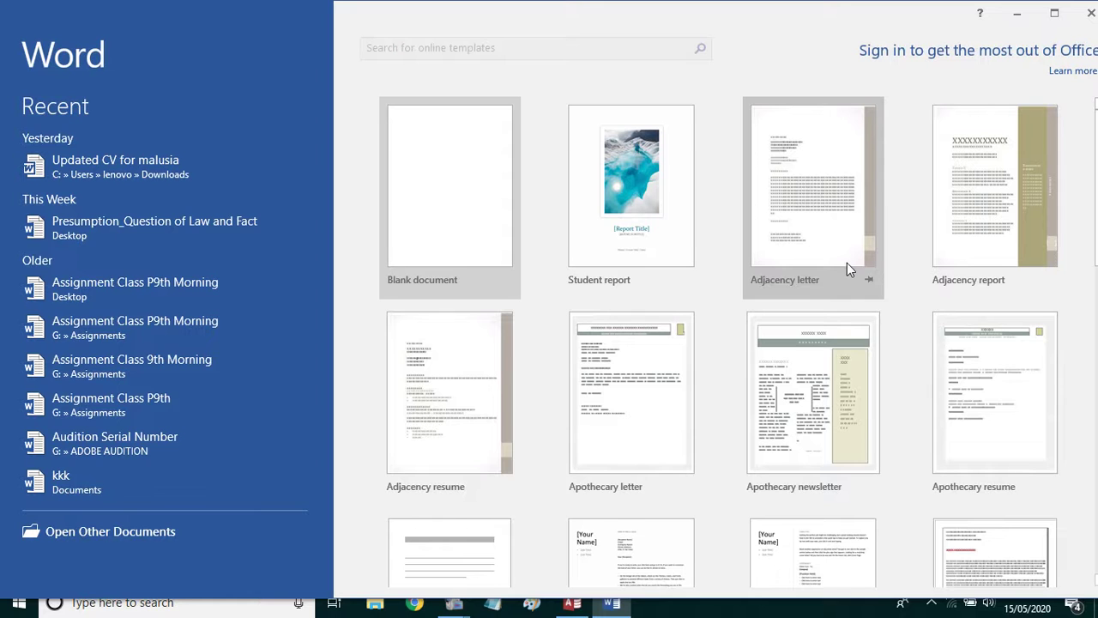
Scroll down through the start screen's template gallery and back up to the top
scroll(847, 263, down, 2)
scroll(841, 271, down, 1)
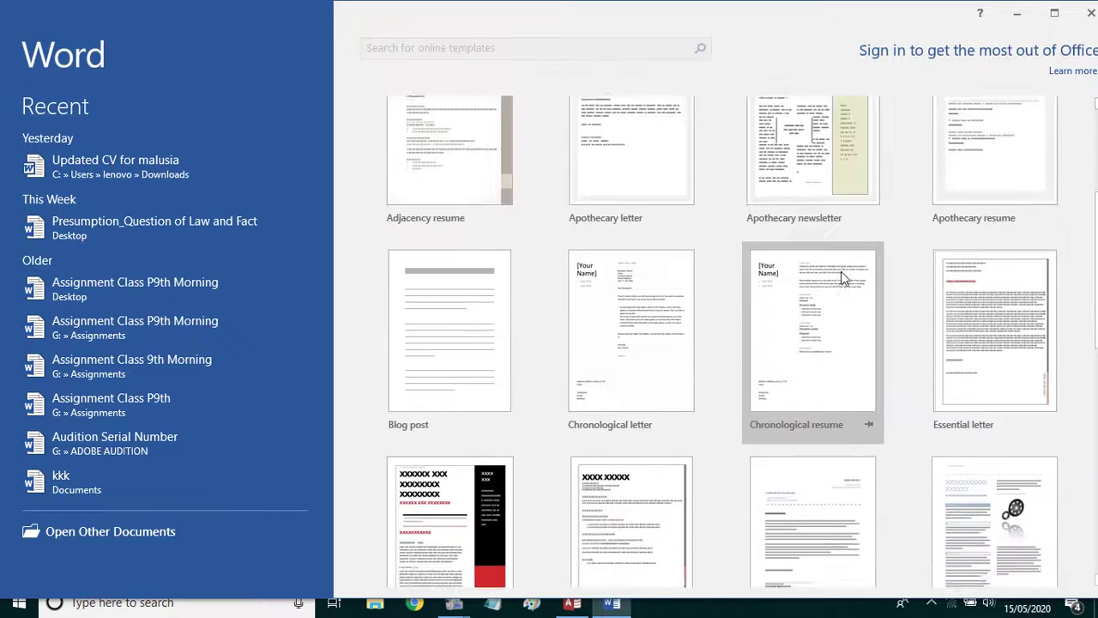
scroll(841, 272, down, 1)
scroll(840, 272, down, 1)
scroll(841, 271, down, 1)
scroll(841, 272, down, 1)
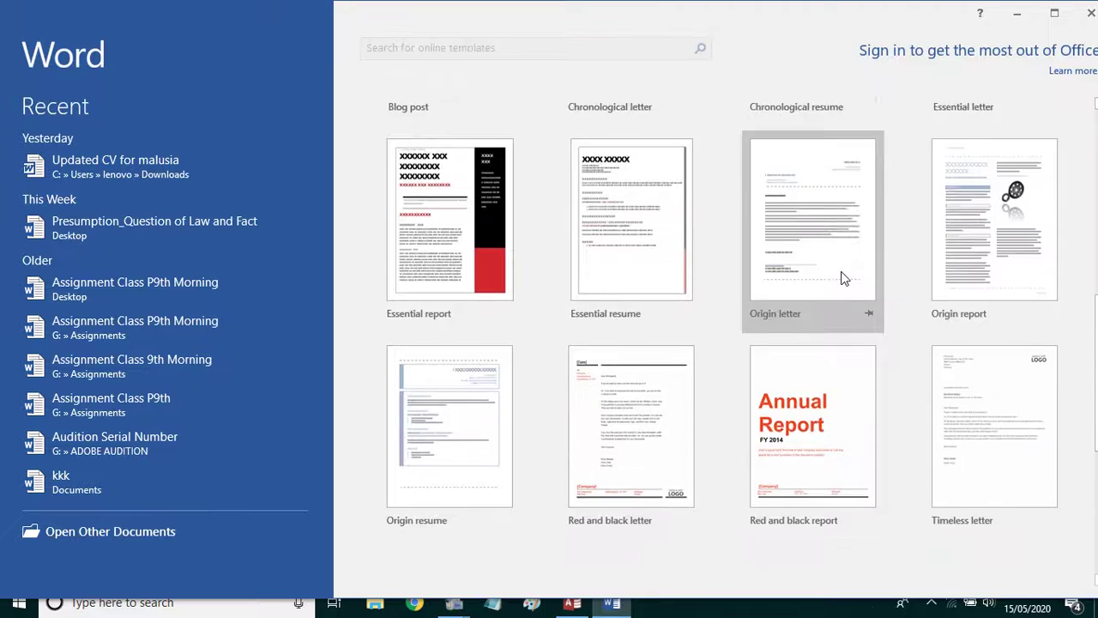
scroll(841, 273, down, 1)
scroll(845, 277, down, 2)
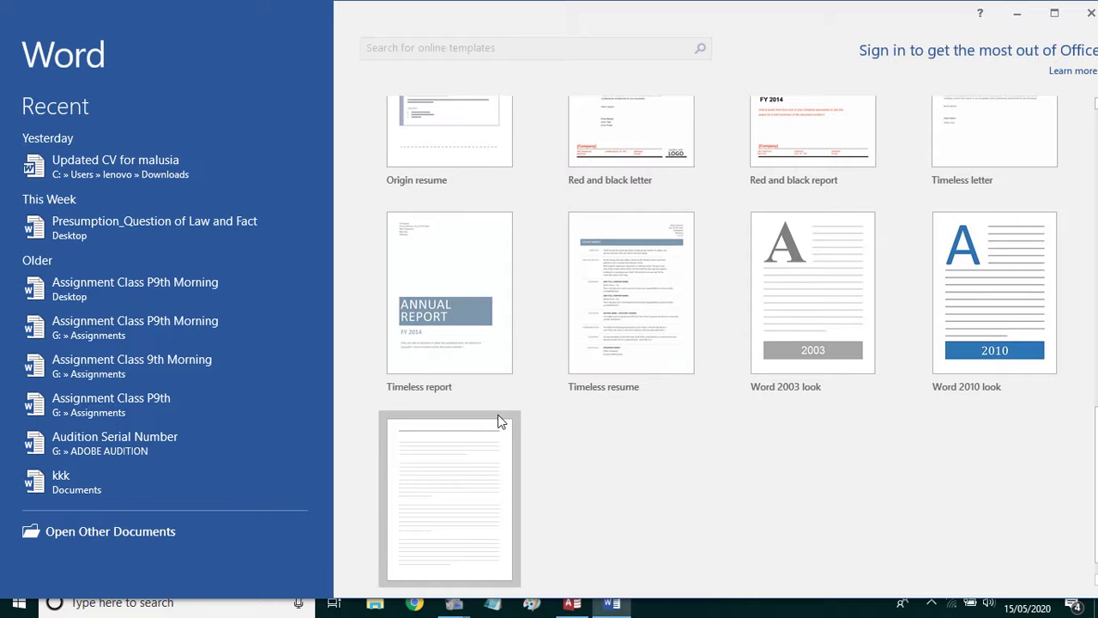
scroll(498, 415, down, 1)
scroll(502, 420, up, 2)
scroll(501, 420, up, 3)
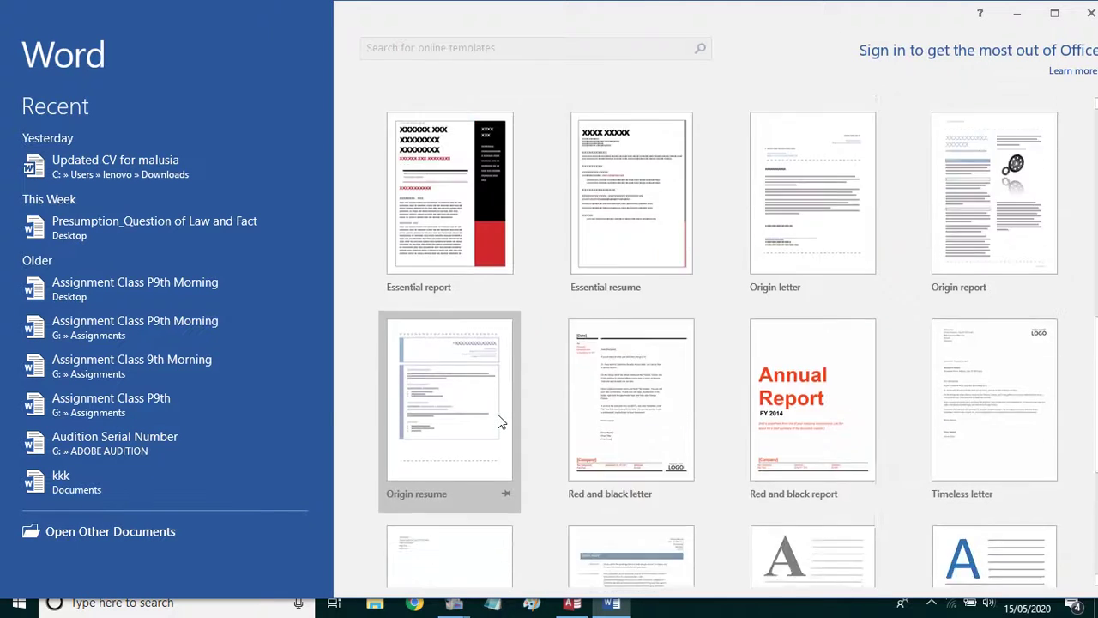
scroll(501, 420, up, 3)
scroll(498, 415, up, 3)
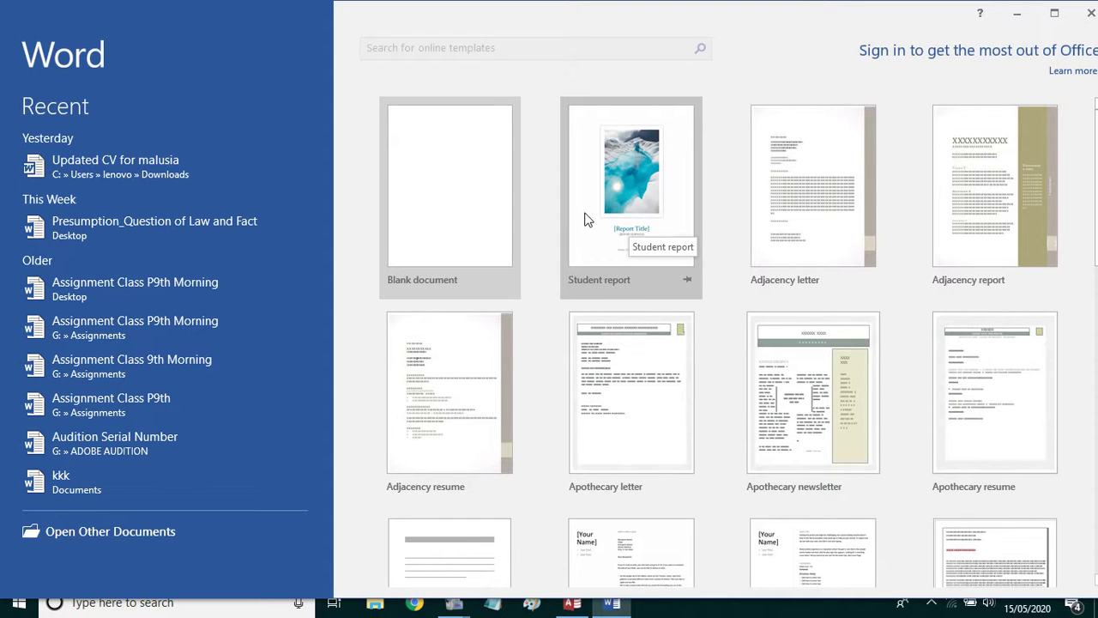
Create a new document from the Blank document template
click(437, 183)
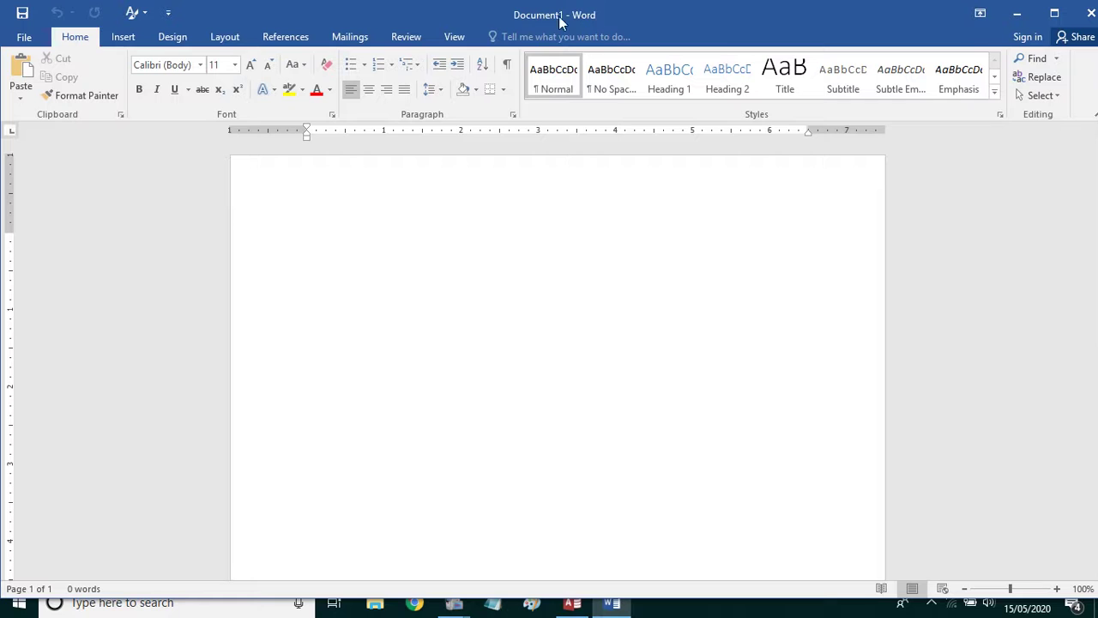
Save the blank document to the Desktop as 'First File'
click(23, 15)
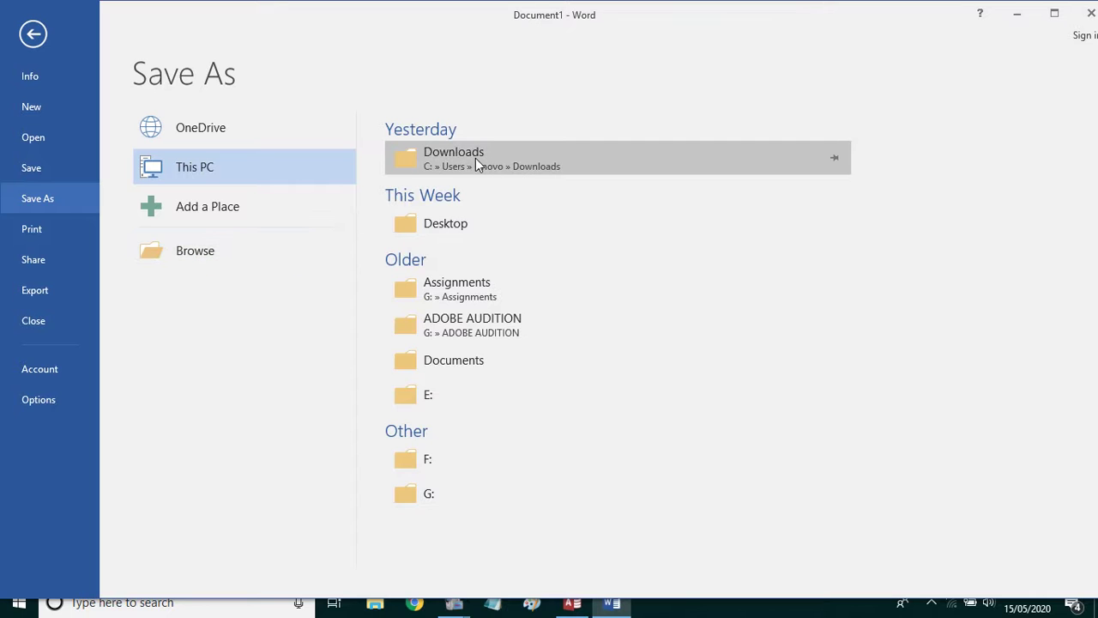
click(455, 225)
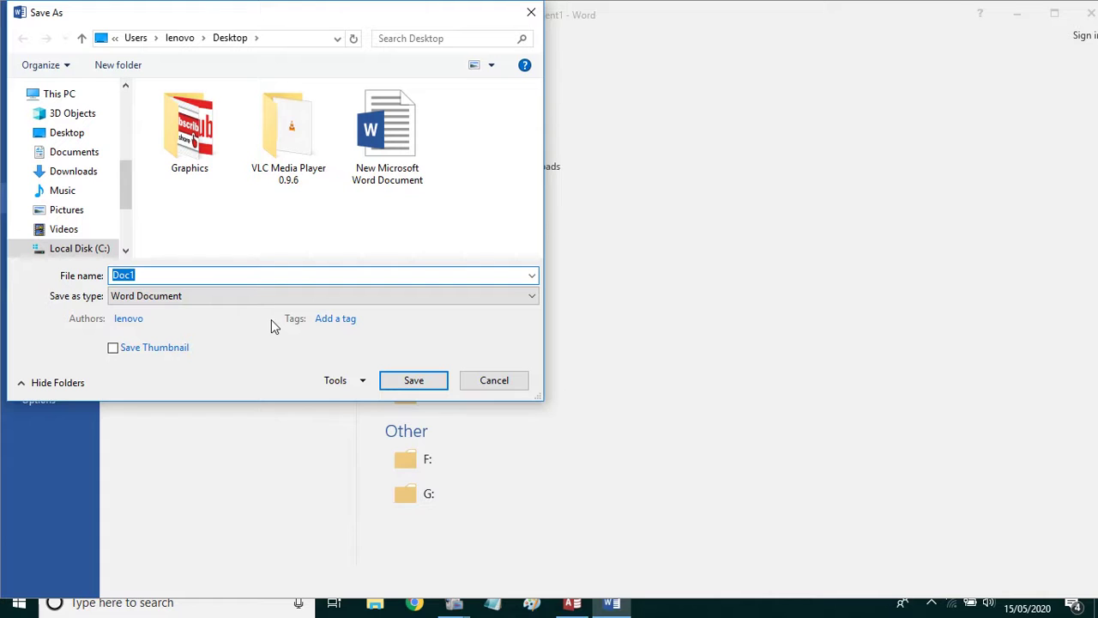
text(First File)
drag(439, 24, 485, 165)
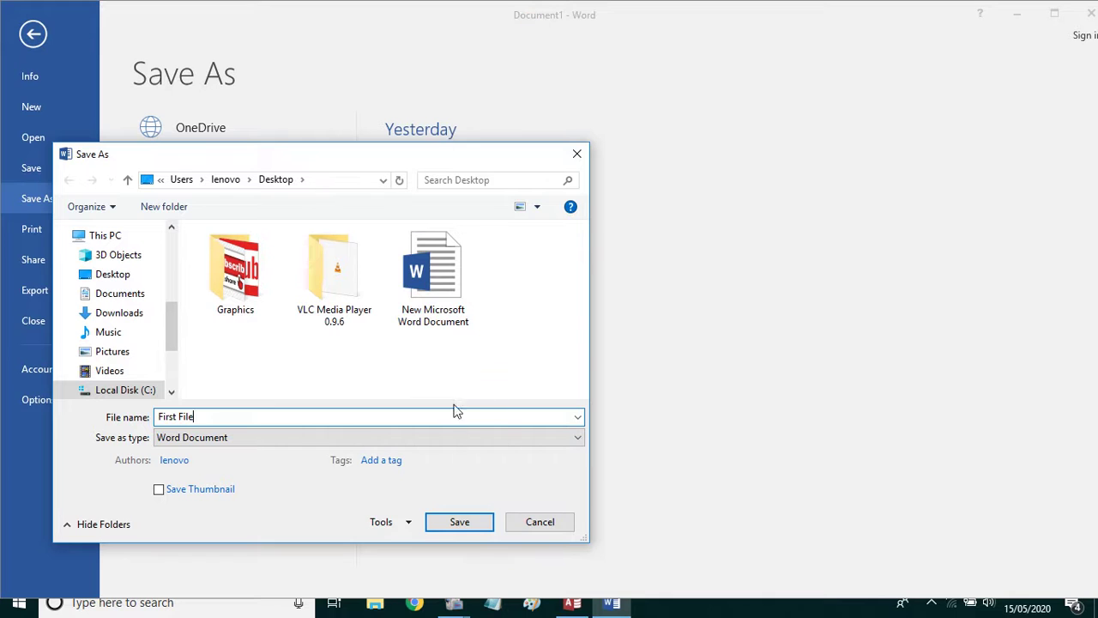
click(471, 523)
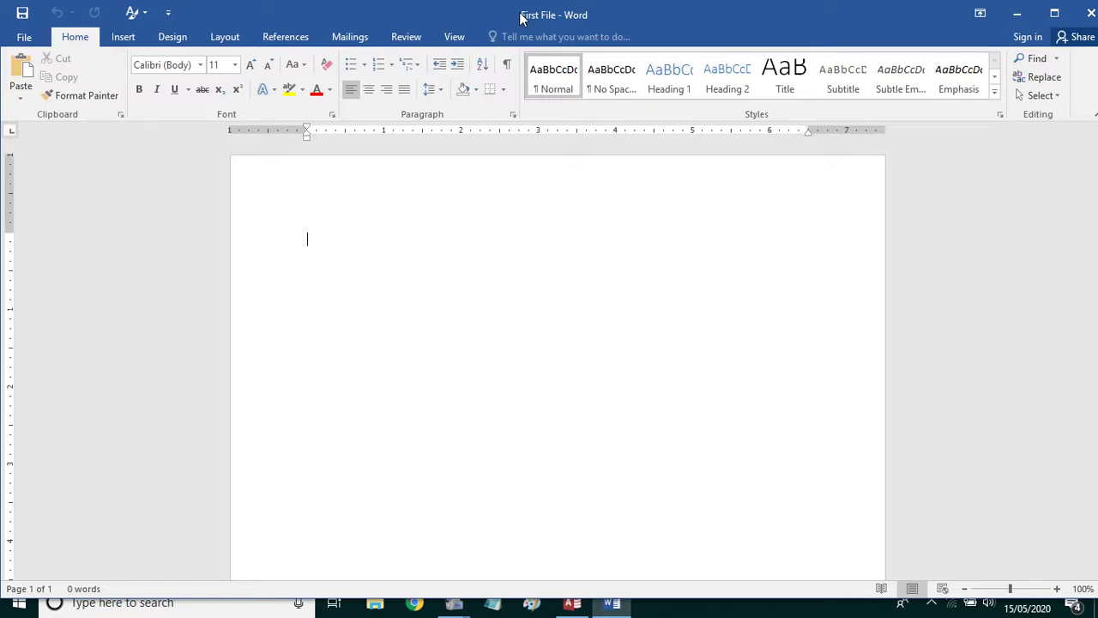
click(36, 37)
click(38, 33)
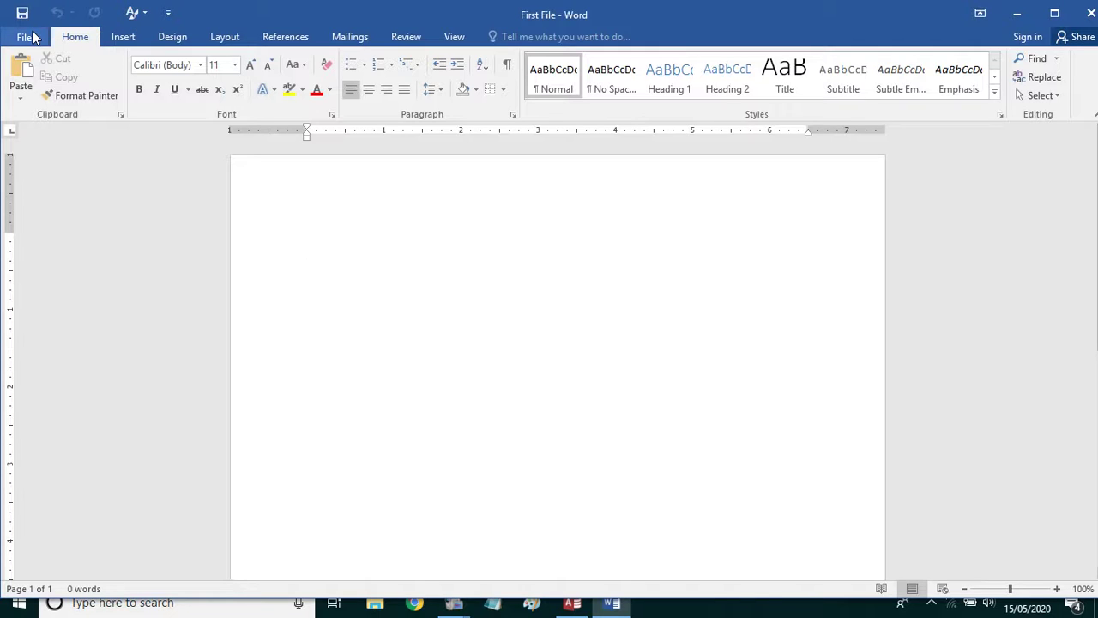
click(121, 41)
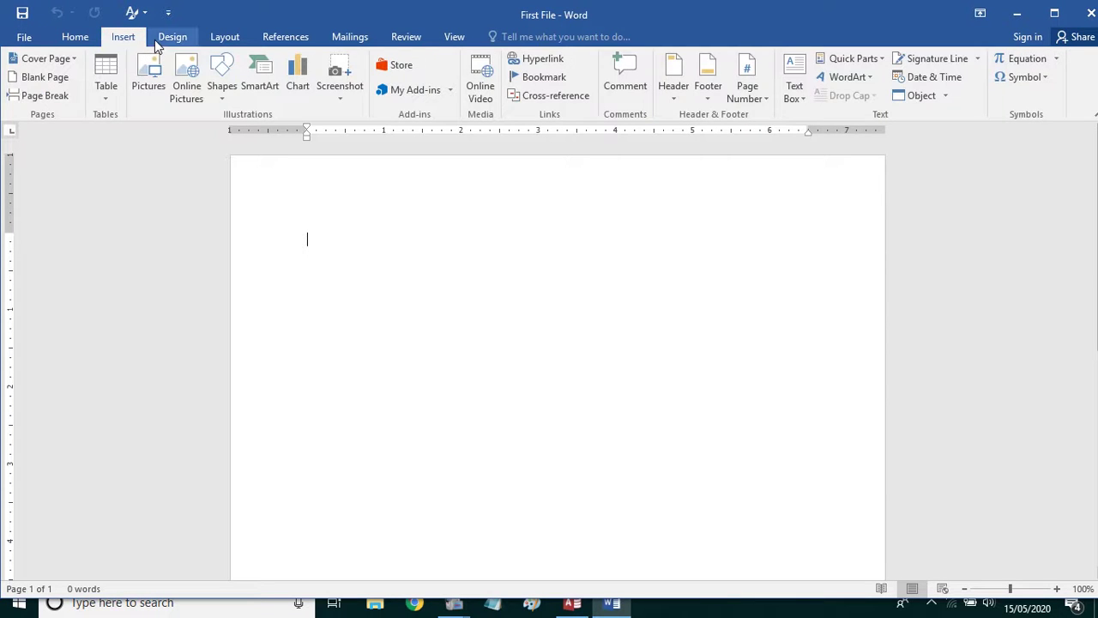
click(163, 38)
click(223, 39)
click(286, 41)
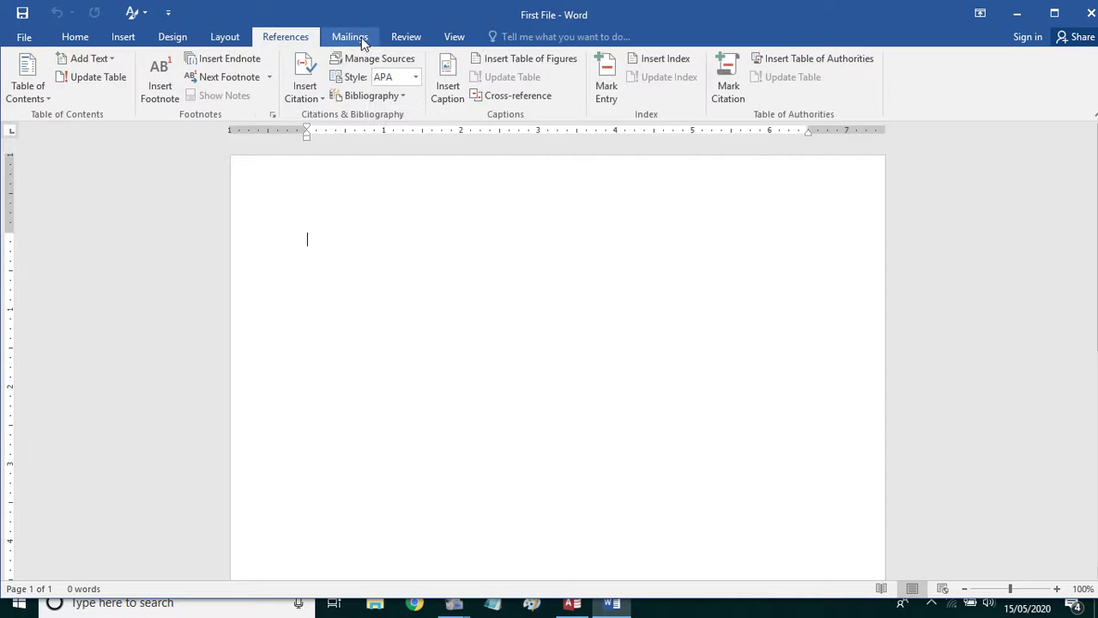
click(361, 38)
click(405, 38)
click(447, 37)
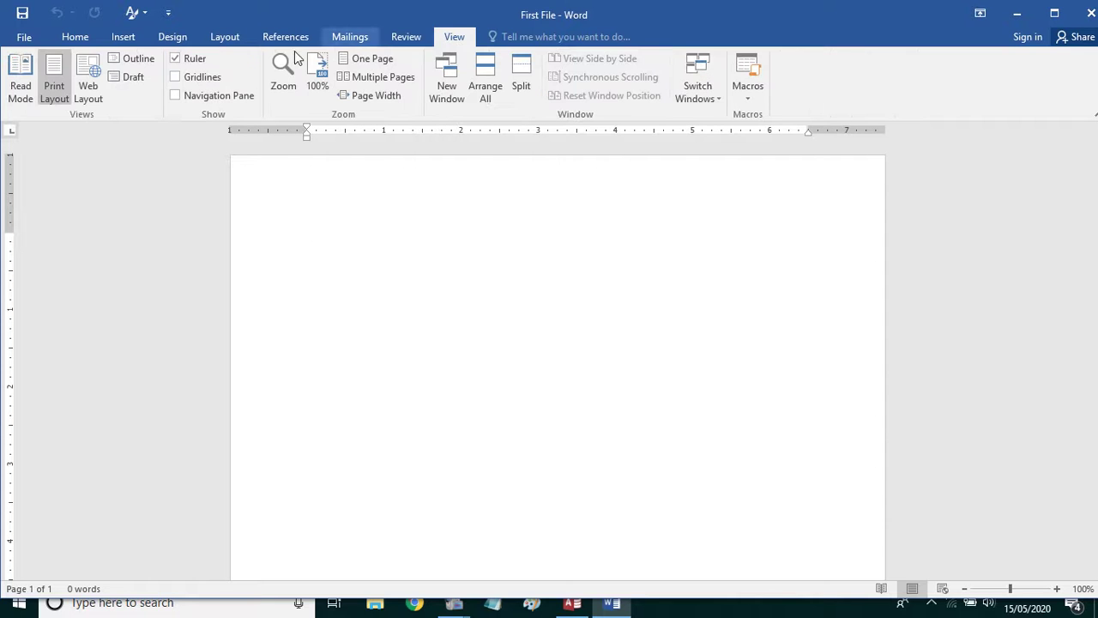
click(68, 40)
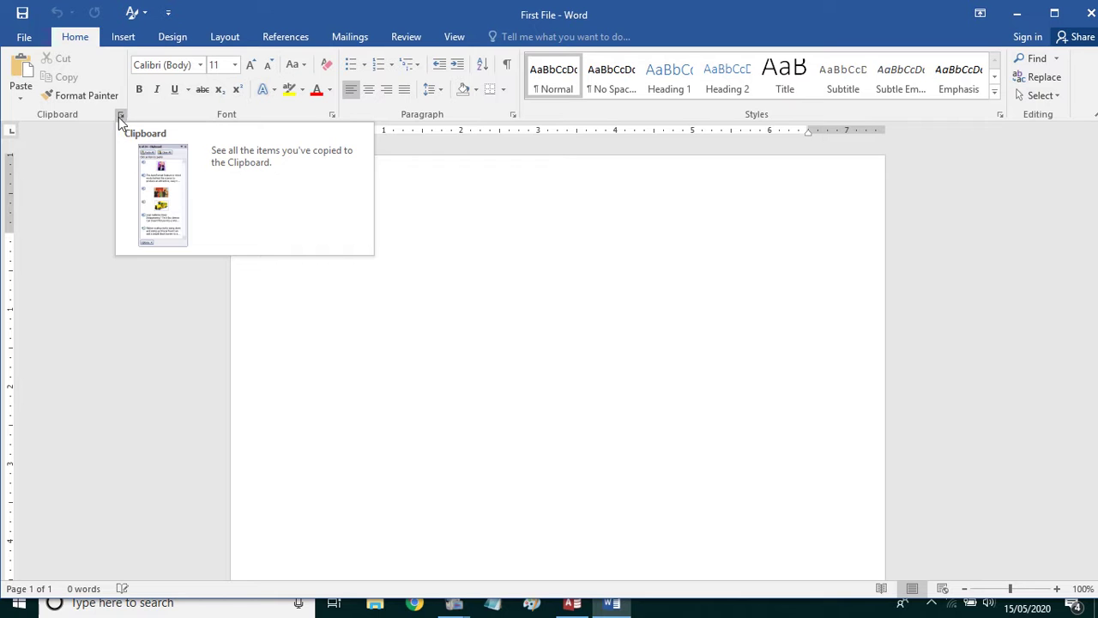
click(120, 117)
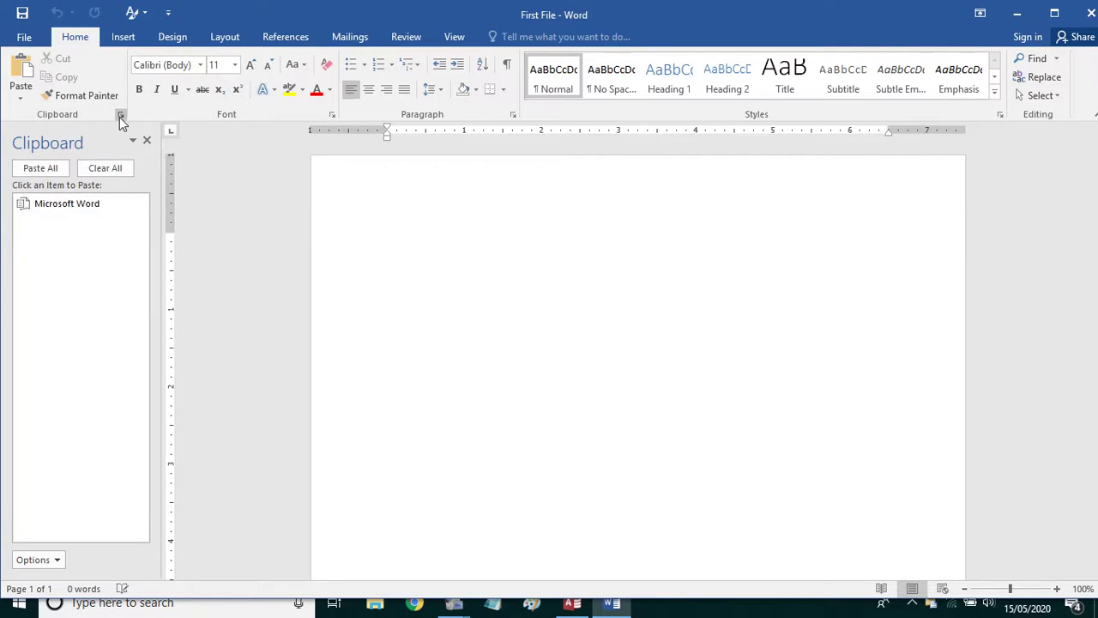
click(120, 116)
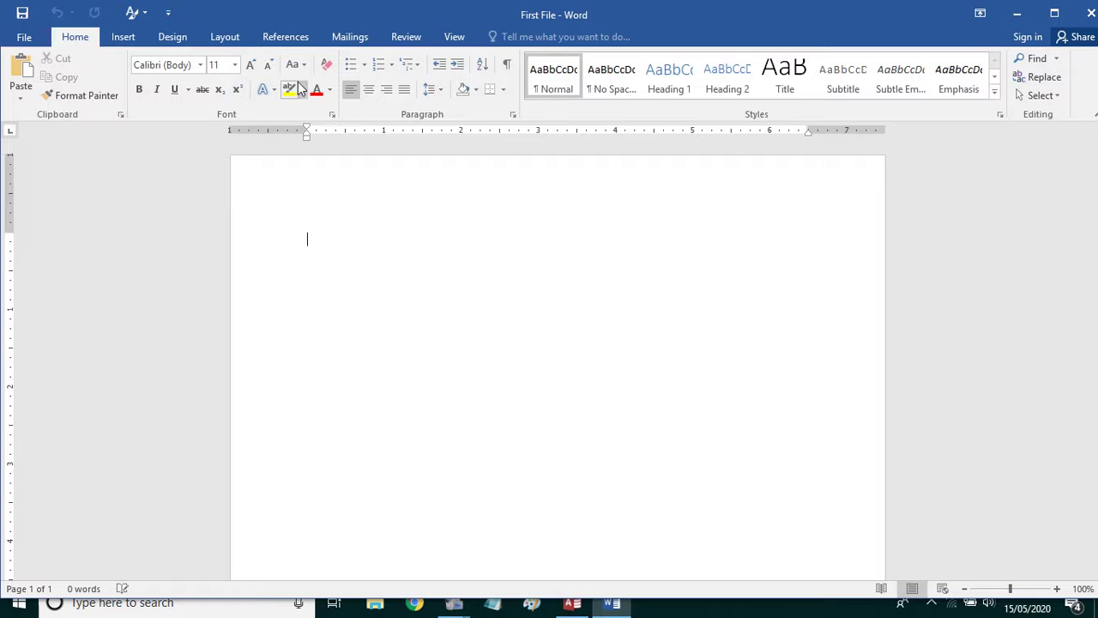
click(333, 115)
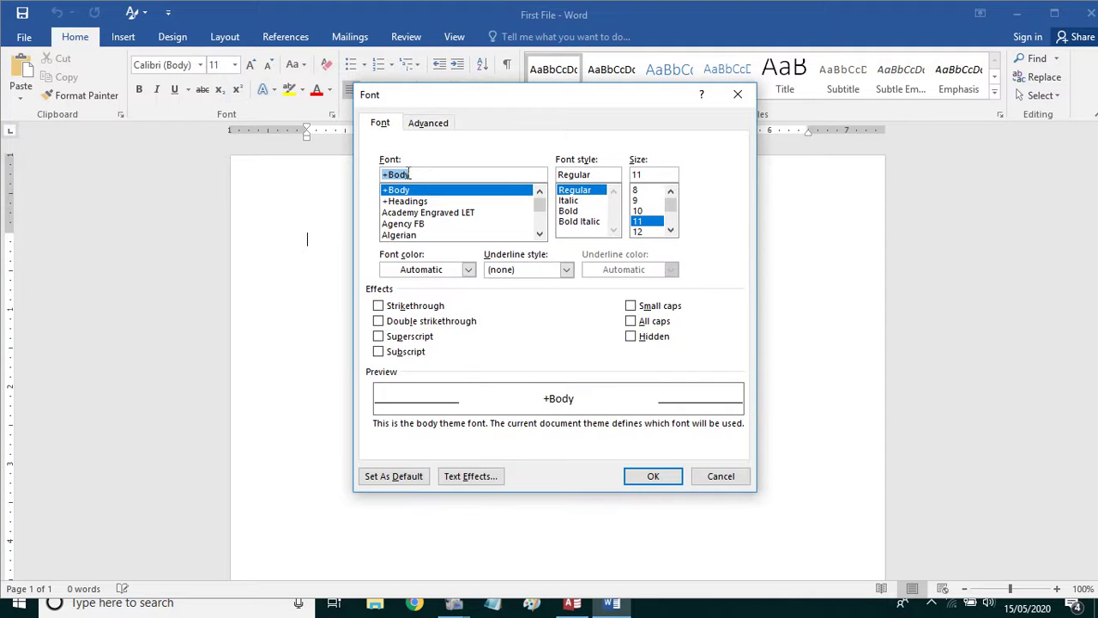
click(729, 477)
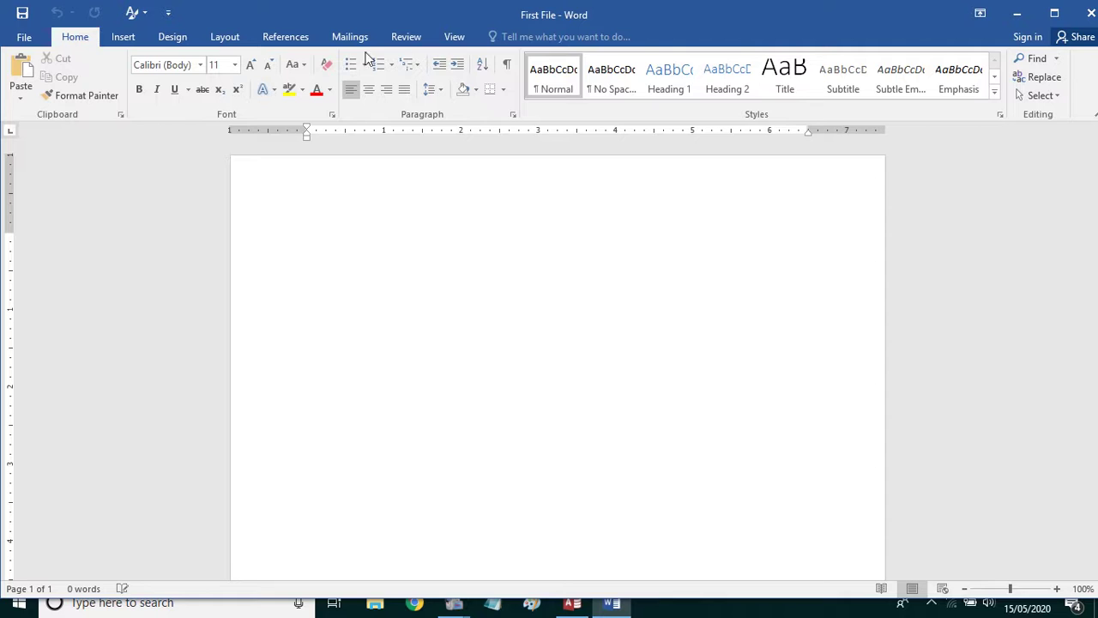
click(513, 115)
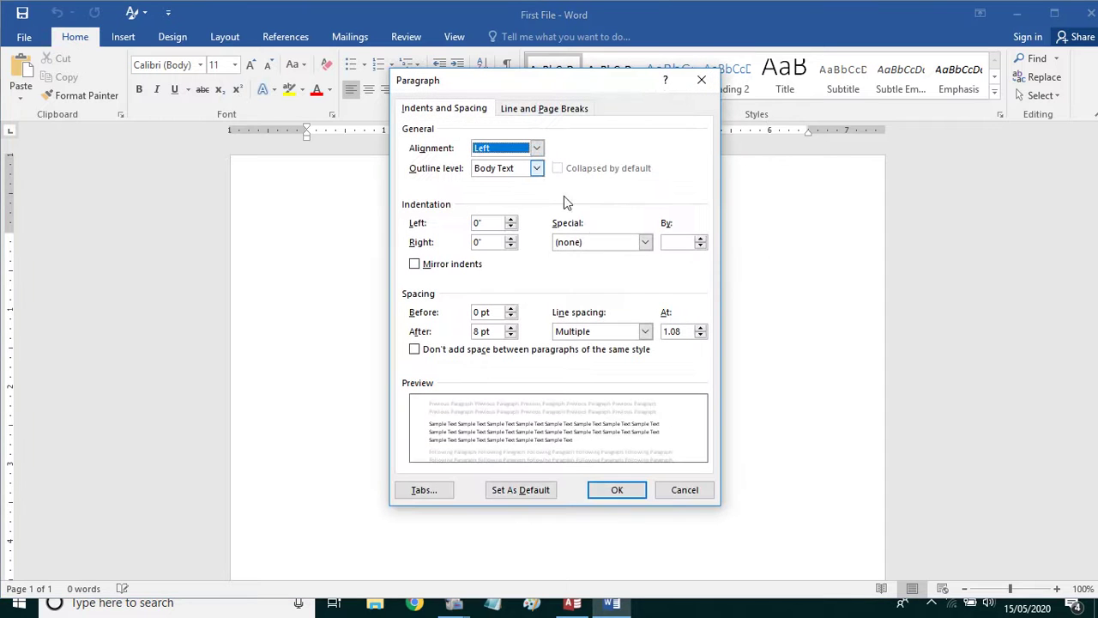
click(694, 493)
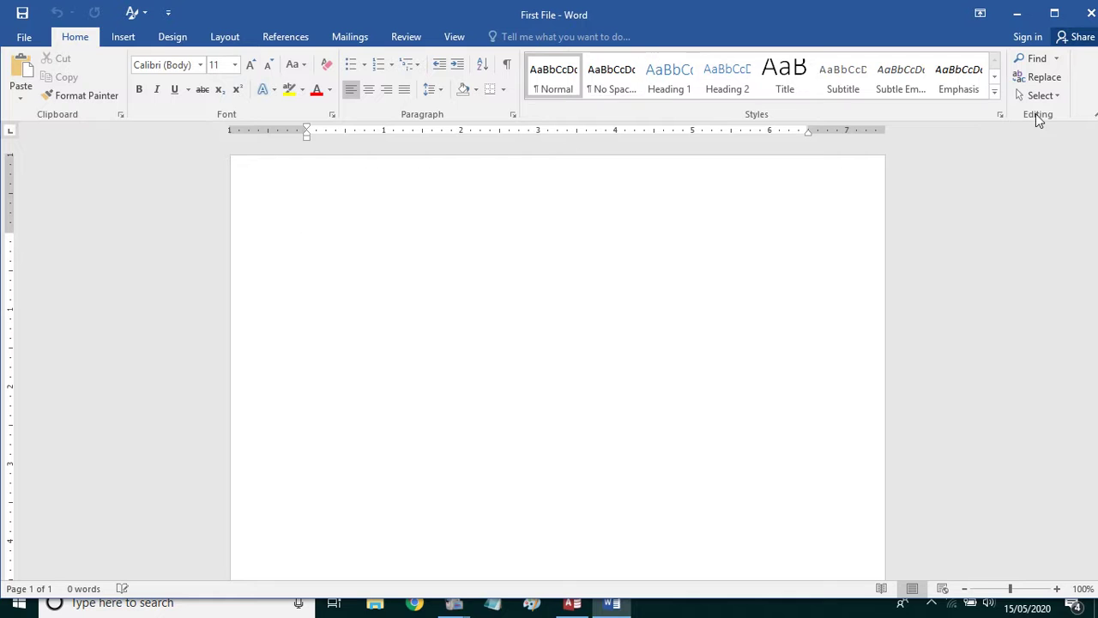
click(1001, 115)
click(1001, 115)
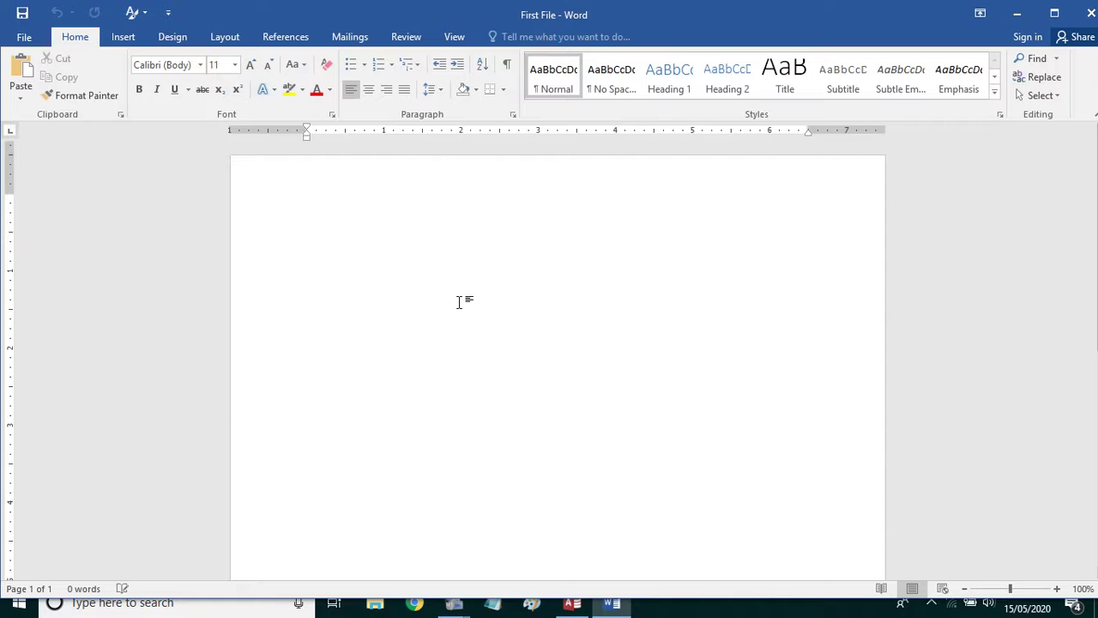
Zoom in and out on the blank page with Ctrl+scroll, ending at 90% zoom
scroll(460, 302, down, 9)
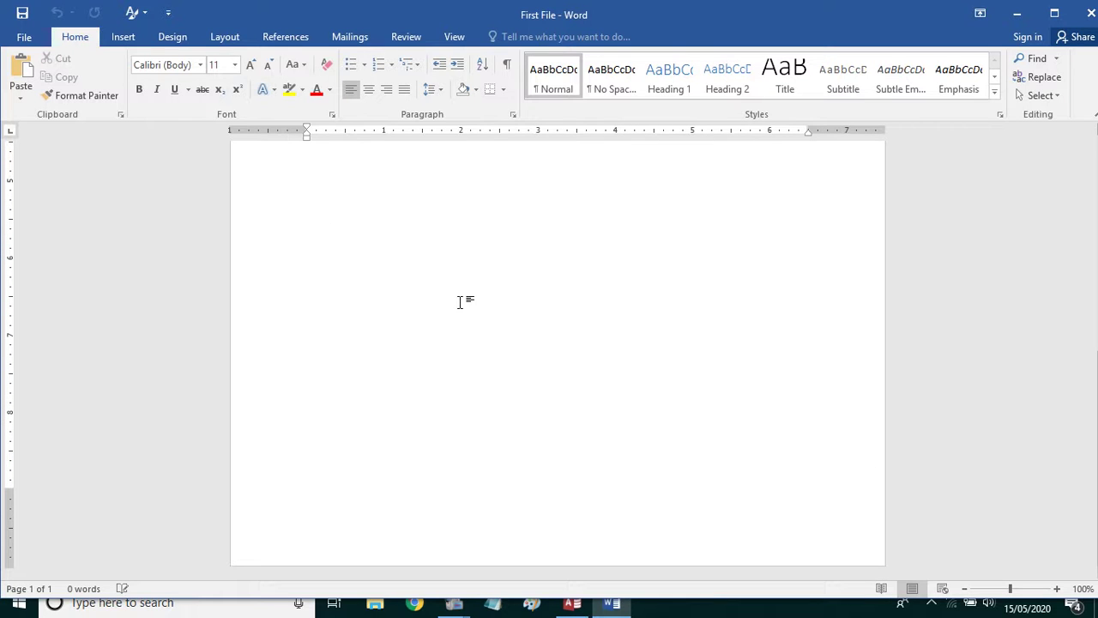
ctrl+scroll(460, 302, down, 6)
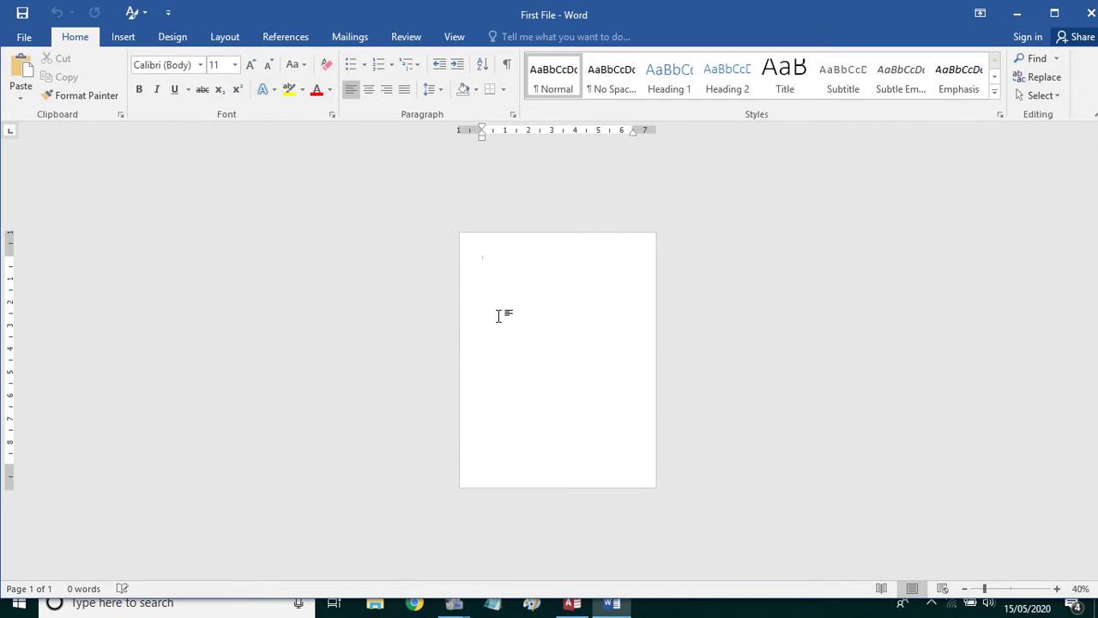
ctrl+scroll(498, 316, up, 1)
ctrl+scroll(498, 316, down, 1)
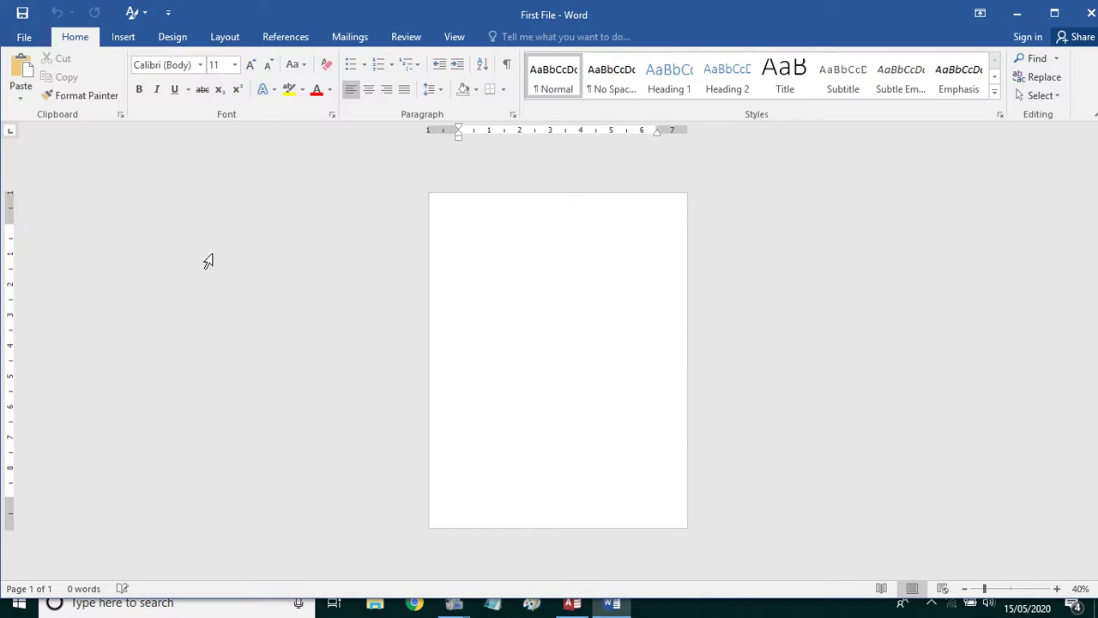
ctrl+scroll(466, 307, up, 1)
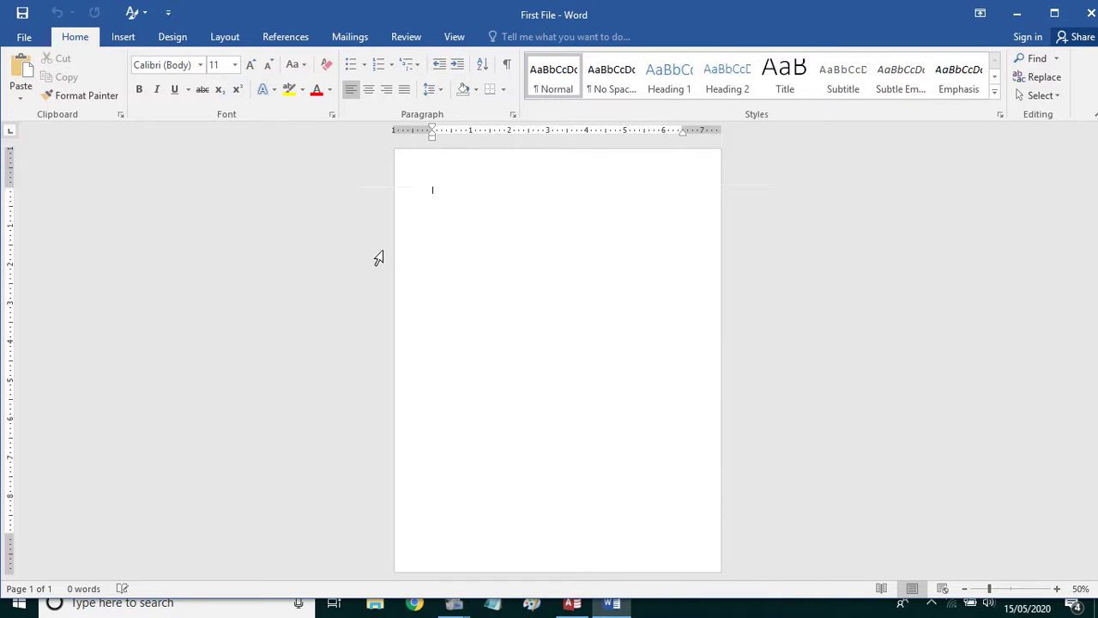
ctrl+scroll(487, 226, up, 1)
ctrl+scroll(487, 226, up, 4)
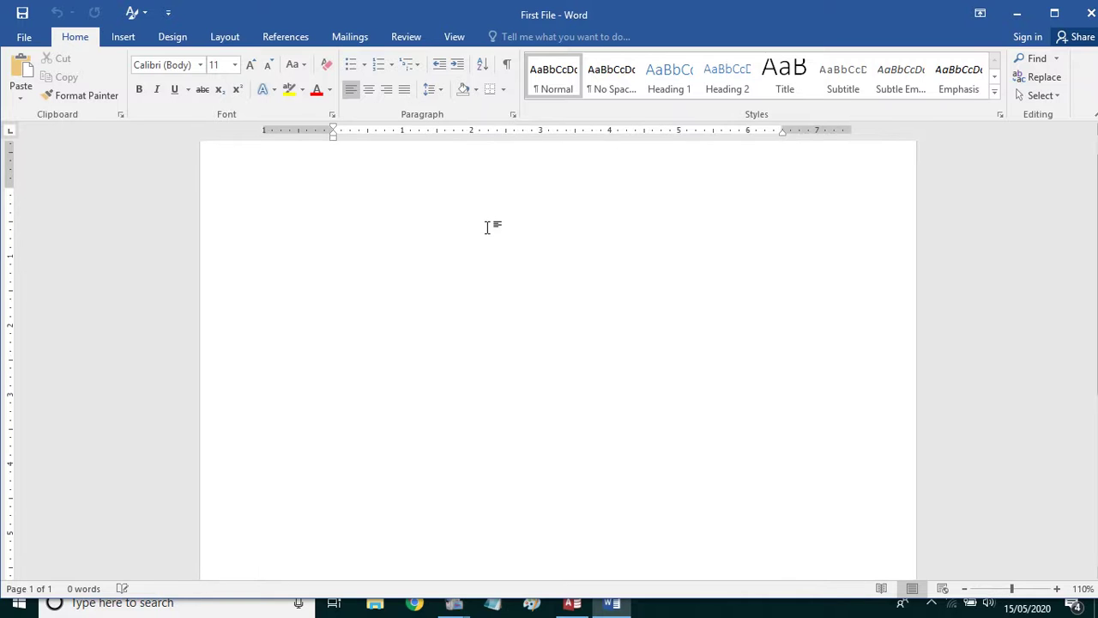
ctrl+scroll(486, 227, down, 3)
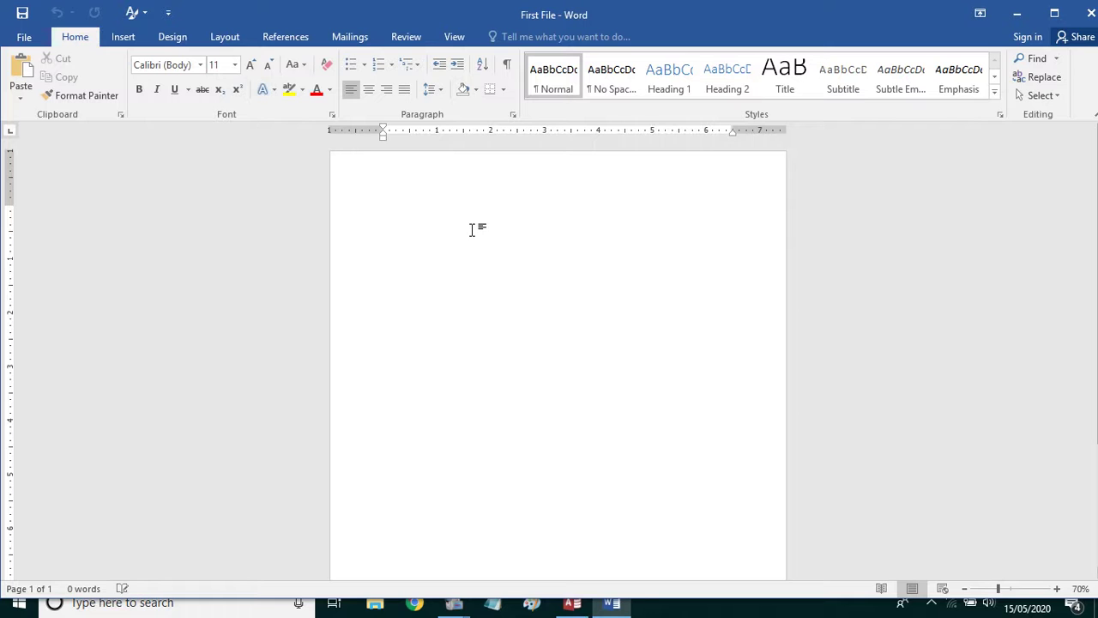
scroll(471, 230, up, 9)
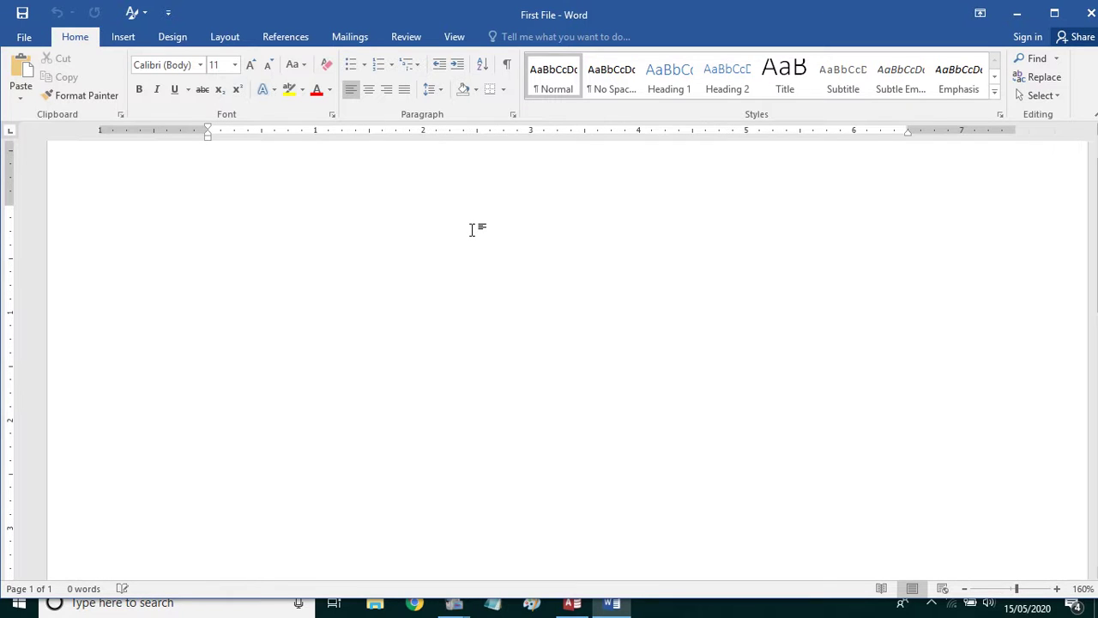
scroll(471, 230, down, 5)
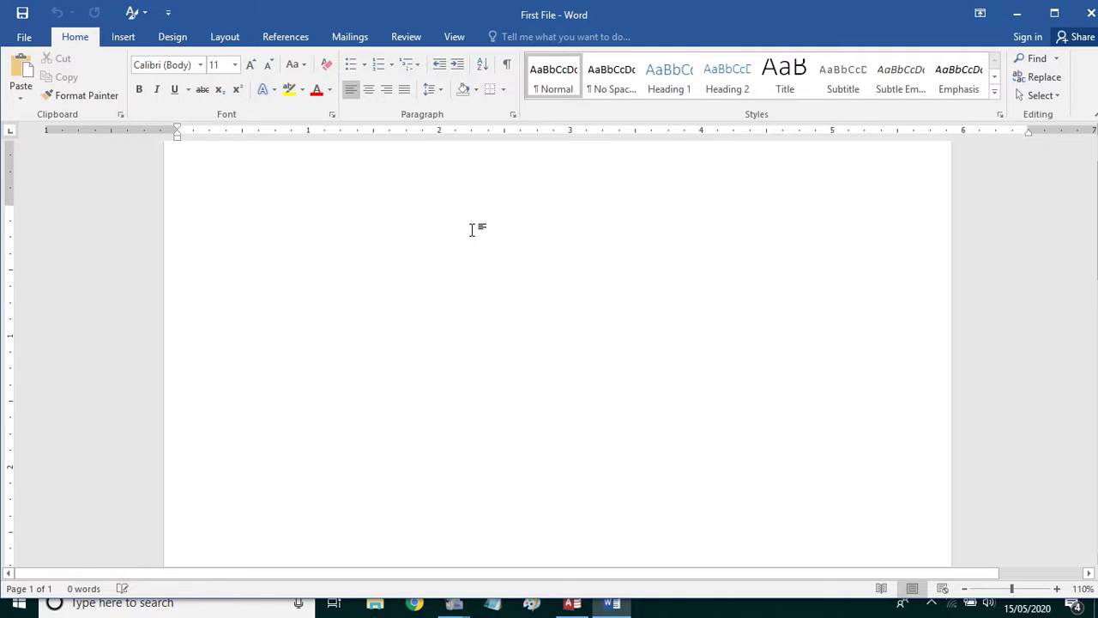
scroll(471, 230, down, 2)
scroll(471, 230, down, 2)
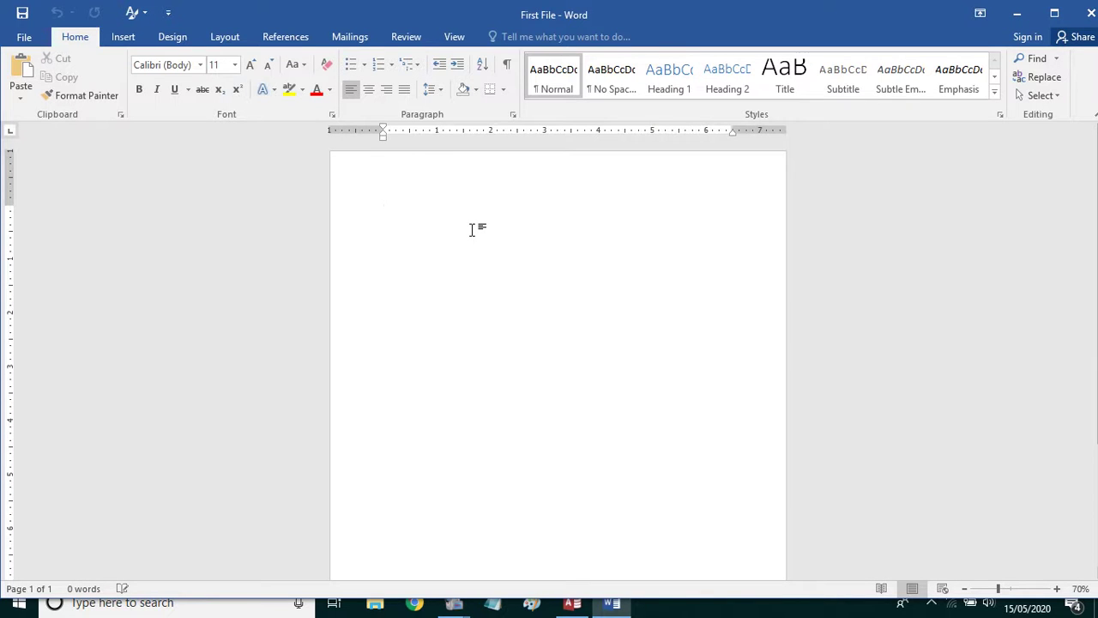
scroll(471, 230, up, 2)
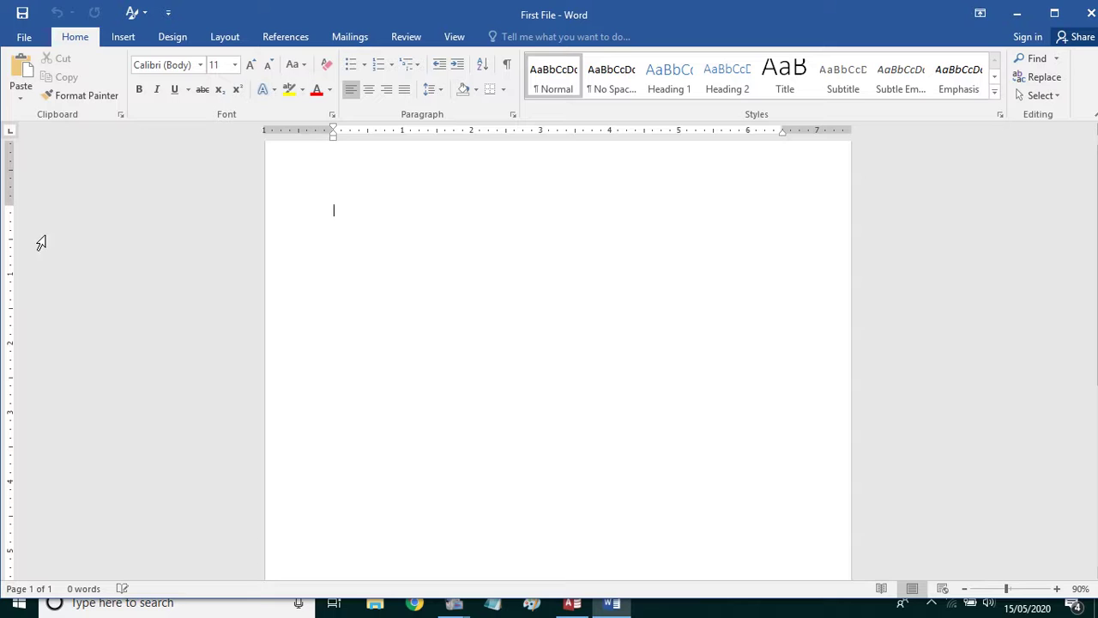
Lower the top margin on the vertical ruler, then view the Paragraph settings without changing them
drag(7, 205, 7, 205)
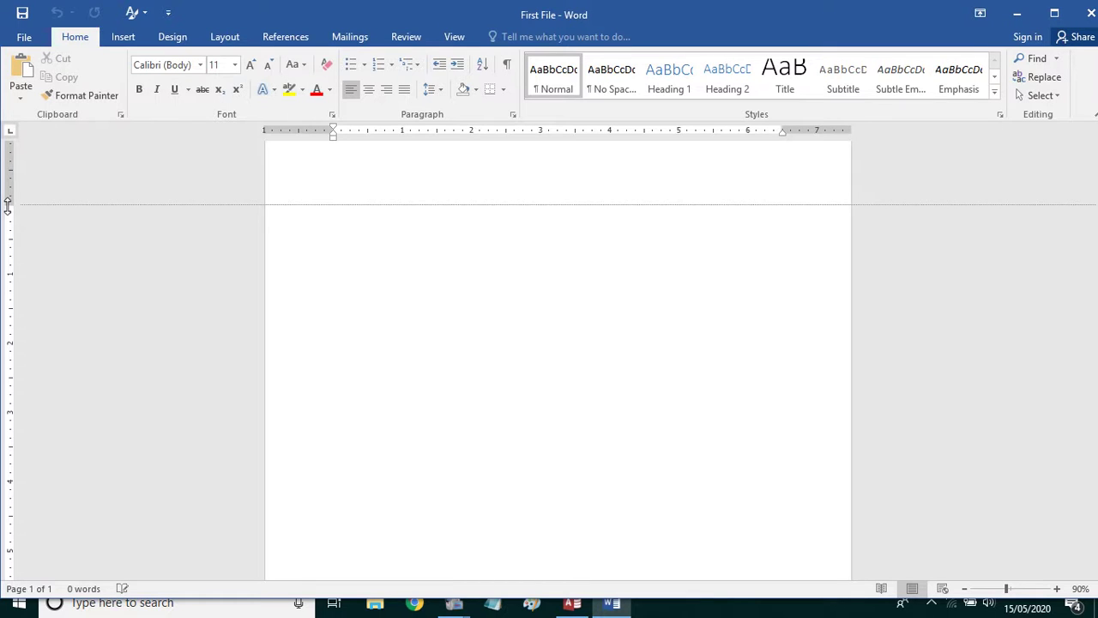
mouse_move(10, 204)
mouse_down()
mouse_move(304, 249)
mouse_move(309, 206)
mouse_up()
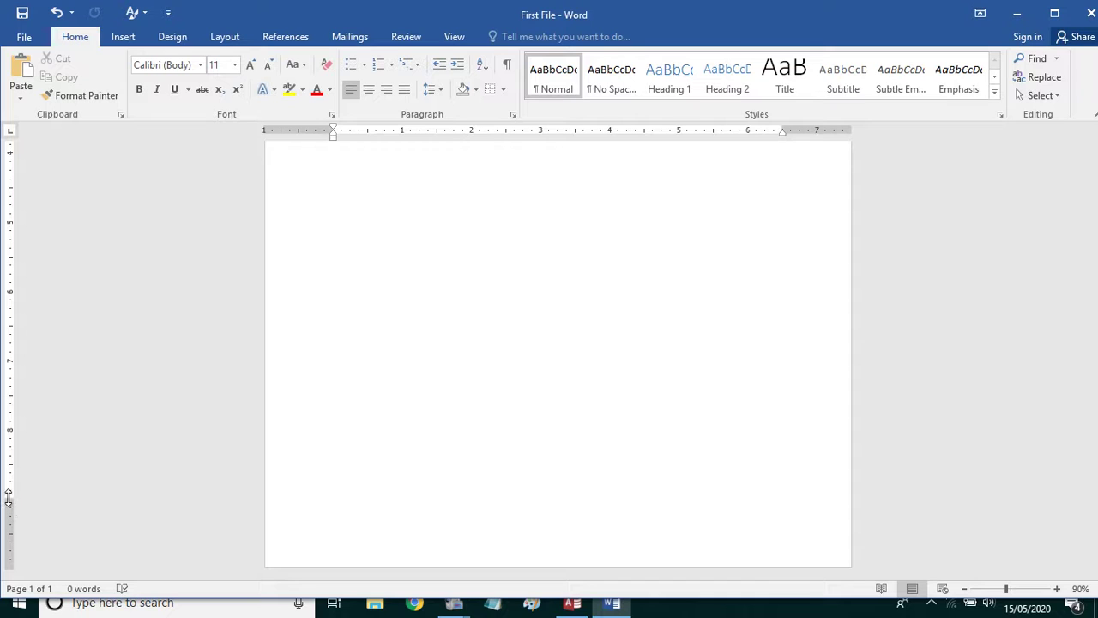
drag(8, 500, 9, 501)
double_click(333, 130)
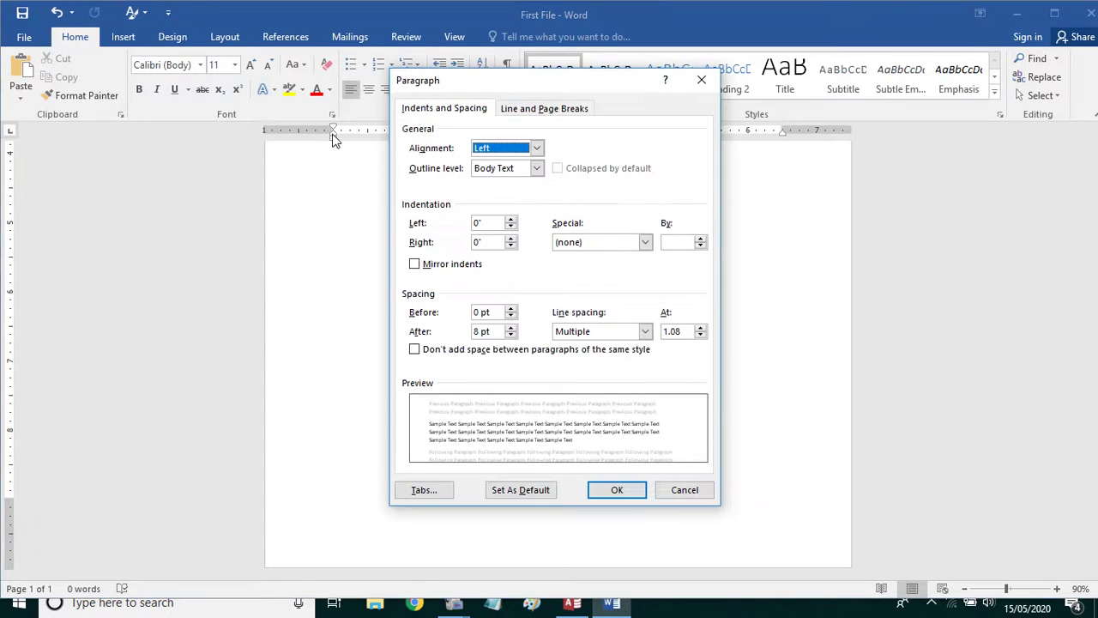
key(Escape)
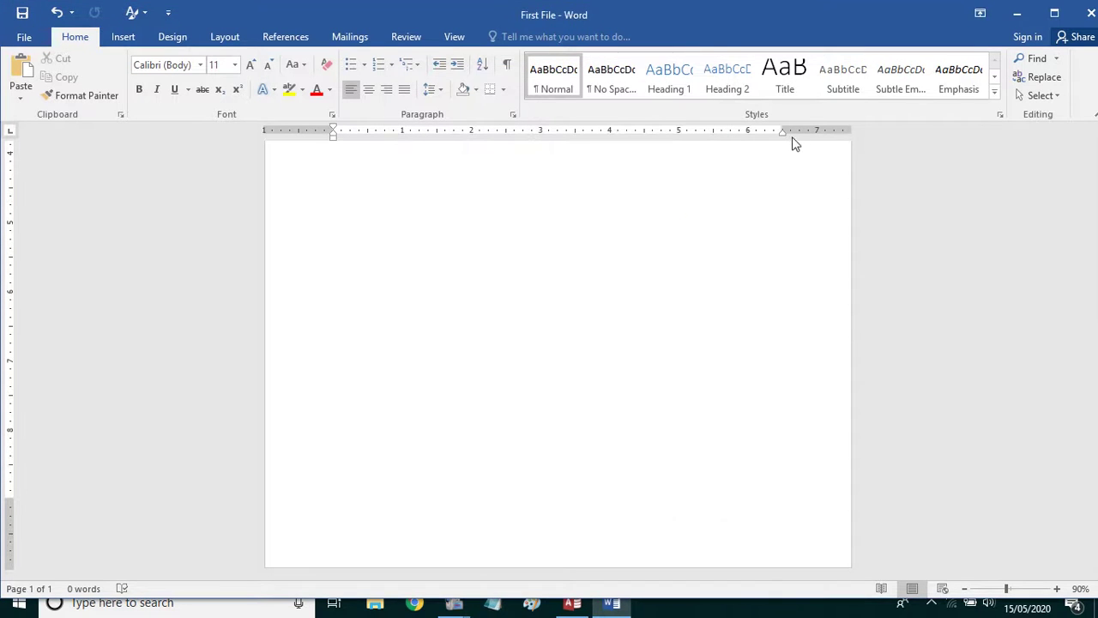
Drag the right indent marker, then shift the top and bottom margins on the vertical ruler
drag(783, 128, 784, 129)
scroll(309, 262, up, 1)
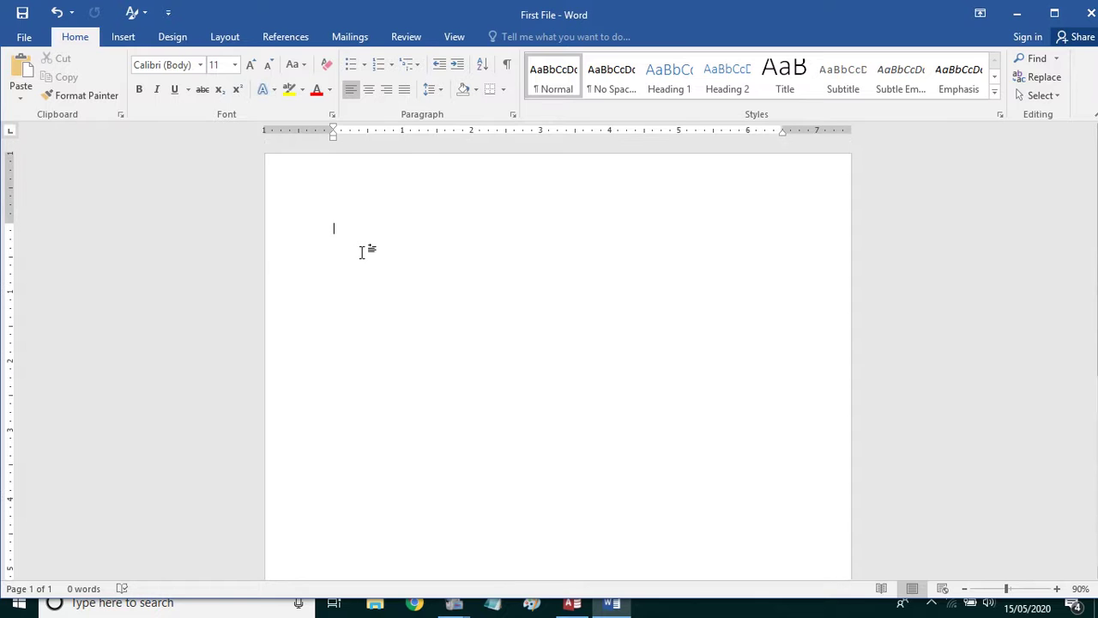
drag(12, 221, 8, 187)
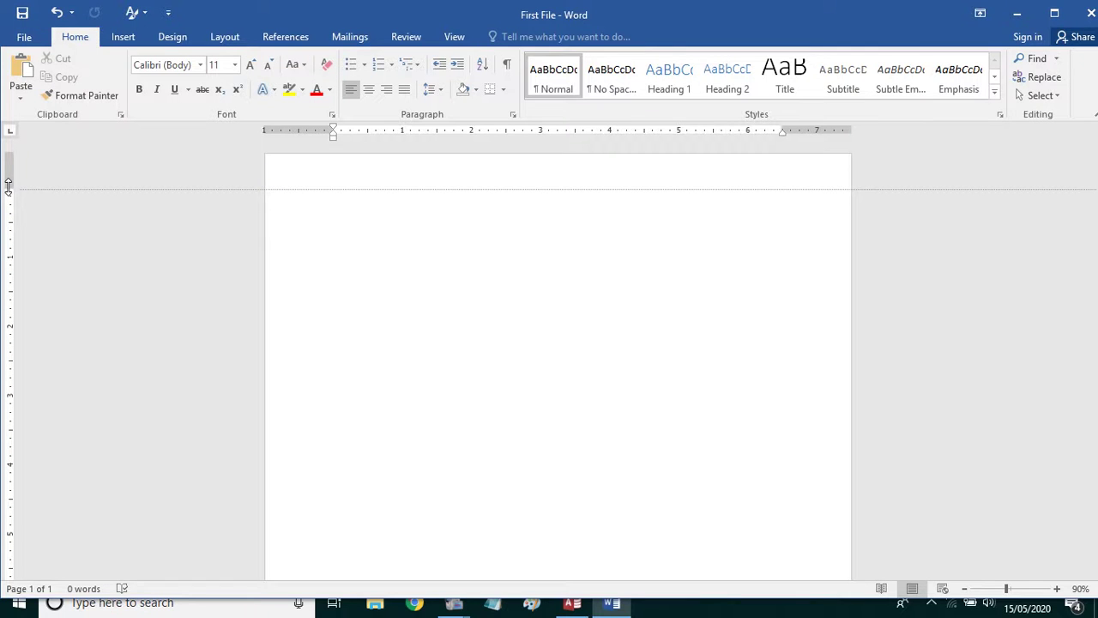
mouse_move(7, 187)
mouse_down()
mouse_move(34, 370)
mouse_move(12, 211)
mouse_up()
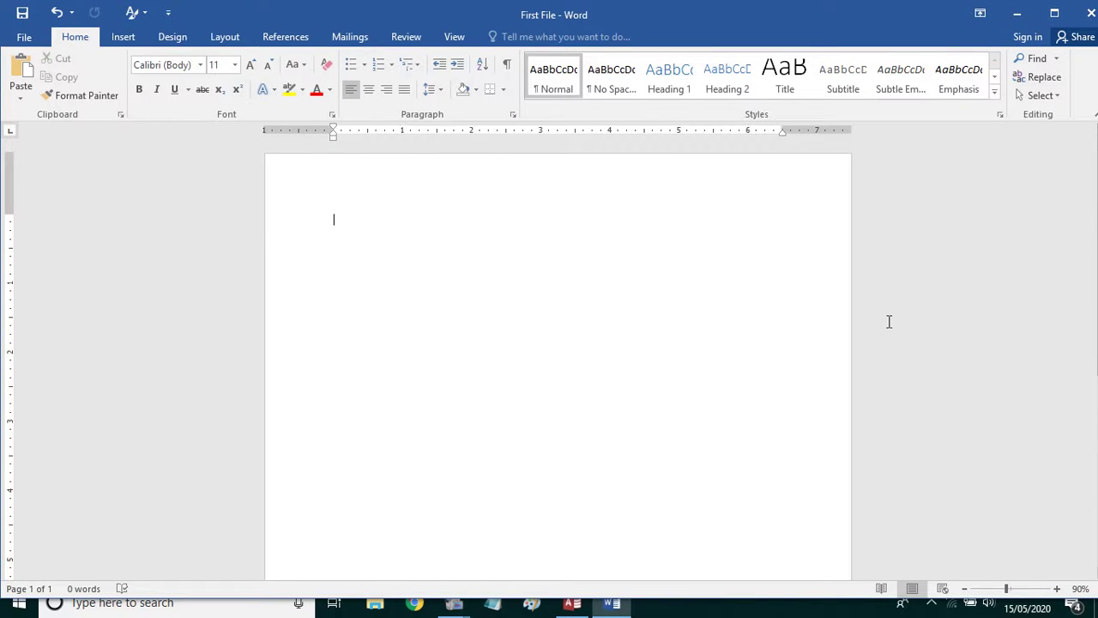
scroll(889, 321, down, 3)
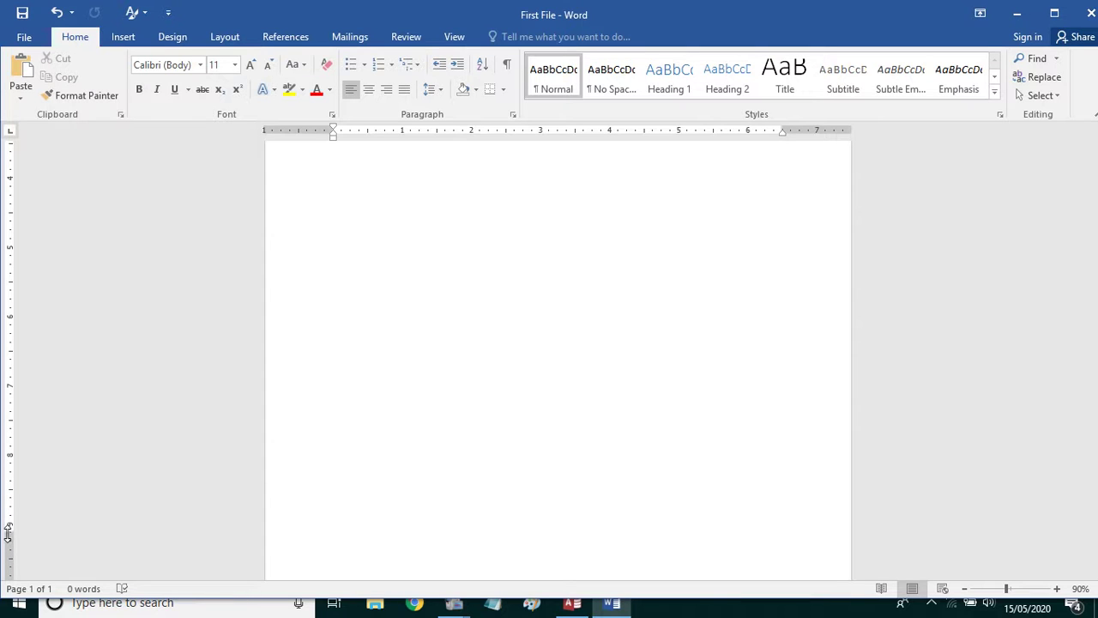
drag(8, 532, 8, 529)
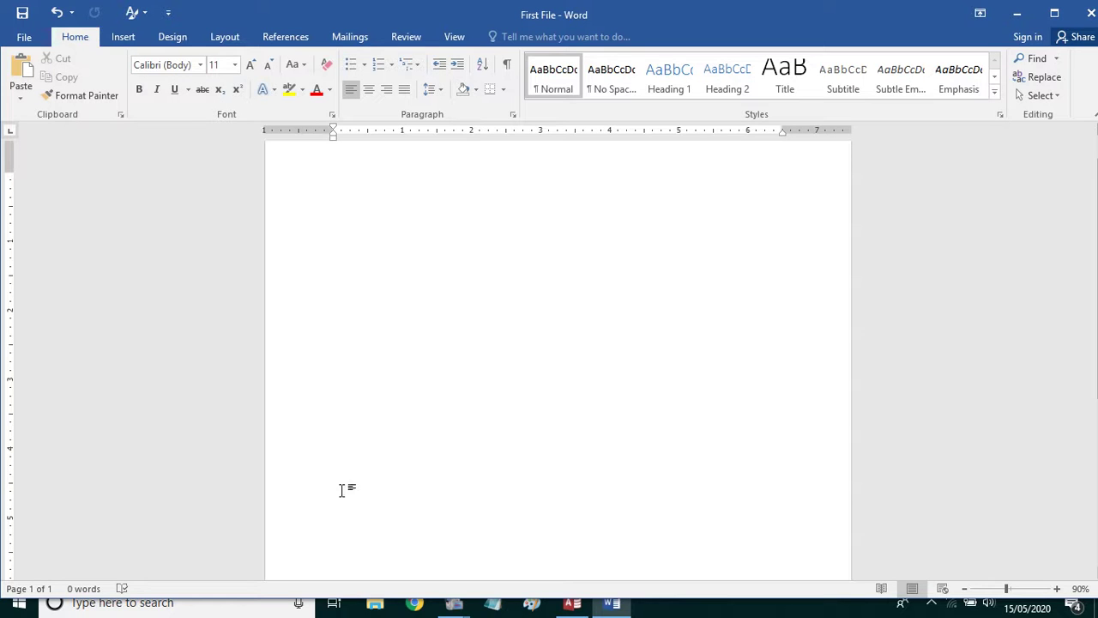
scroll(528, 399, up, 1)
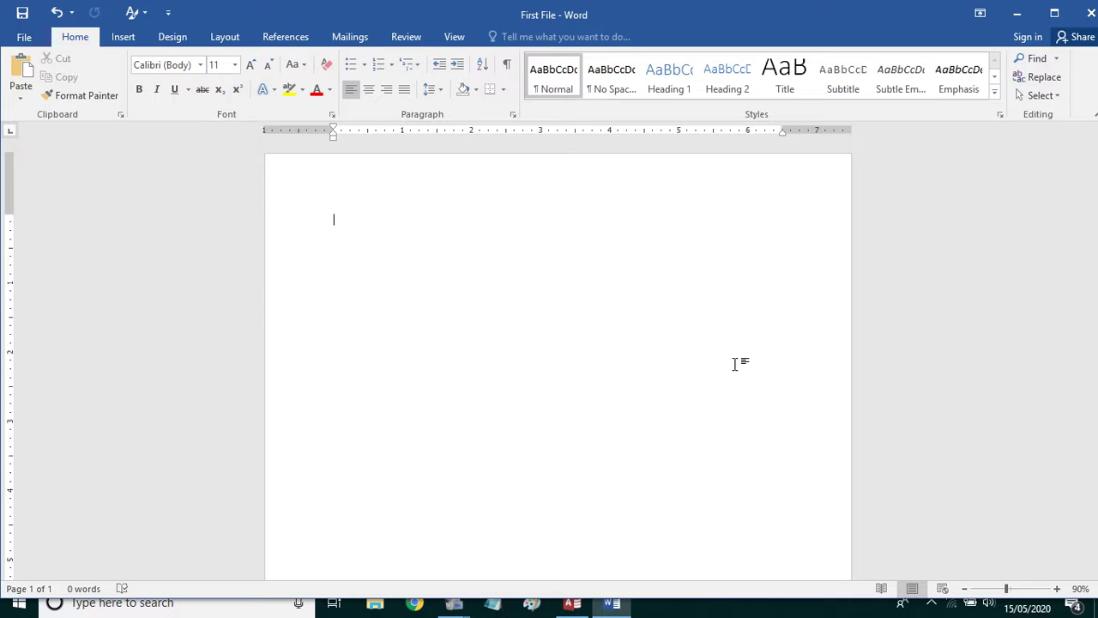
scroll(736, 364, down, 1)
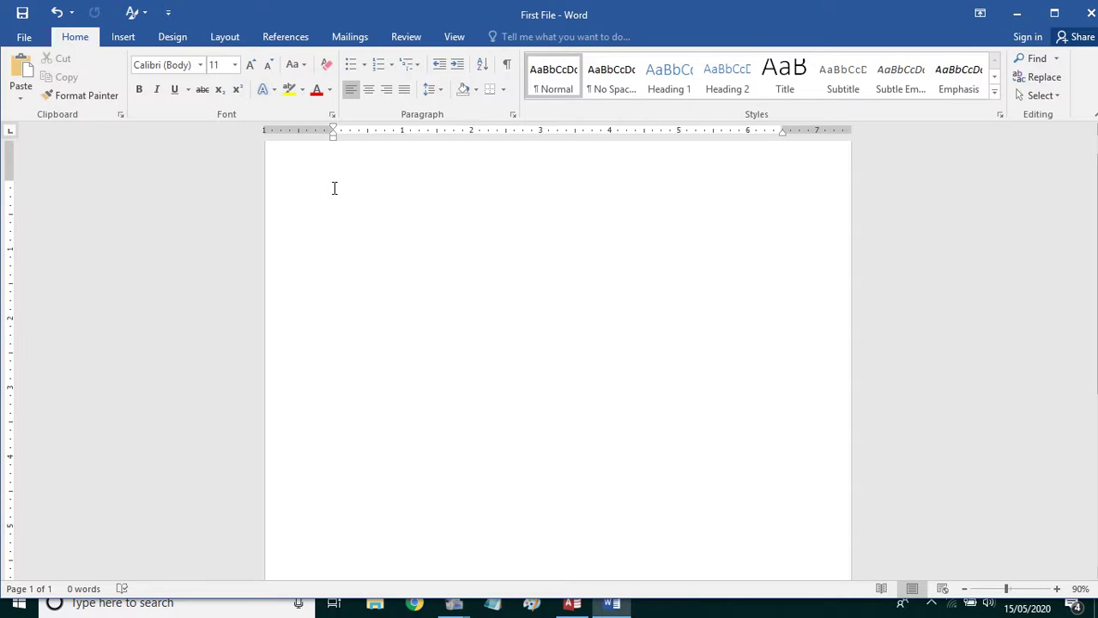
Type a line of random letters, 'g;;;;;g' and 'ffgtgtgtggtt', on the page
scroll(335, 188, up, 1)
ctrl+scroll(336, 233, up, 1)
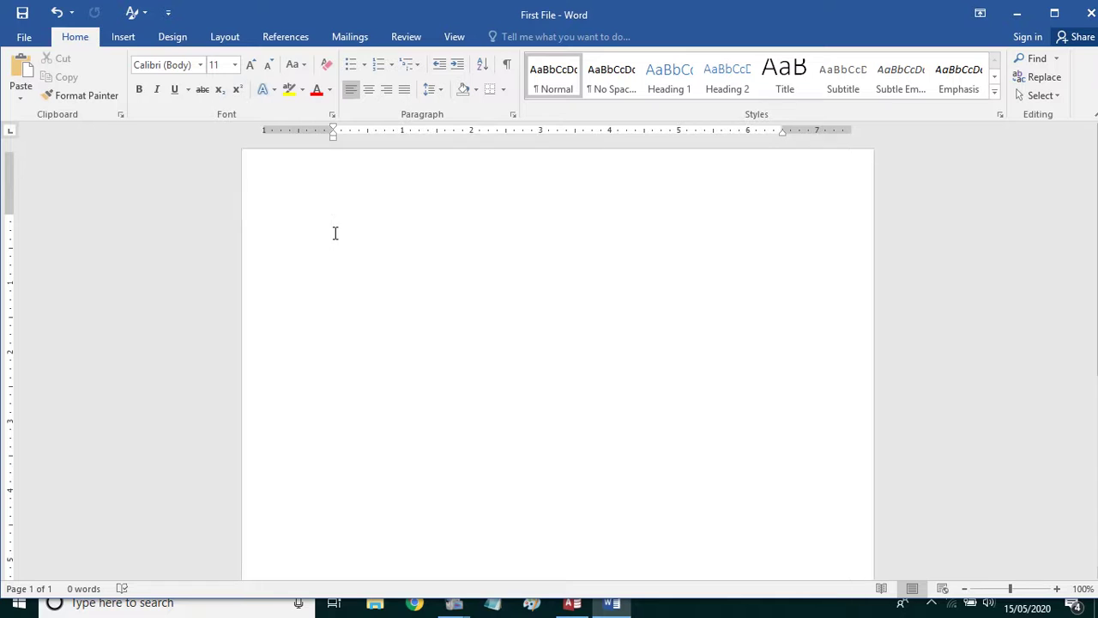
ctrl+scroll(336, 233, up, 1)
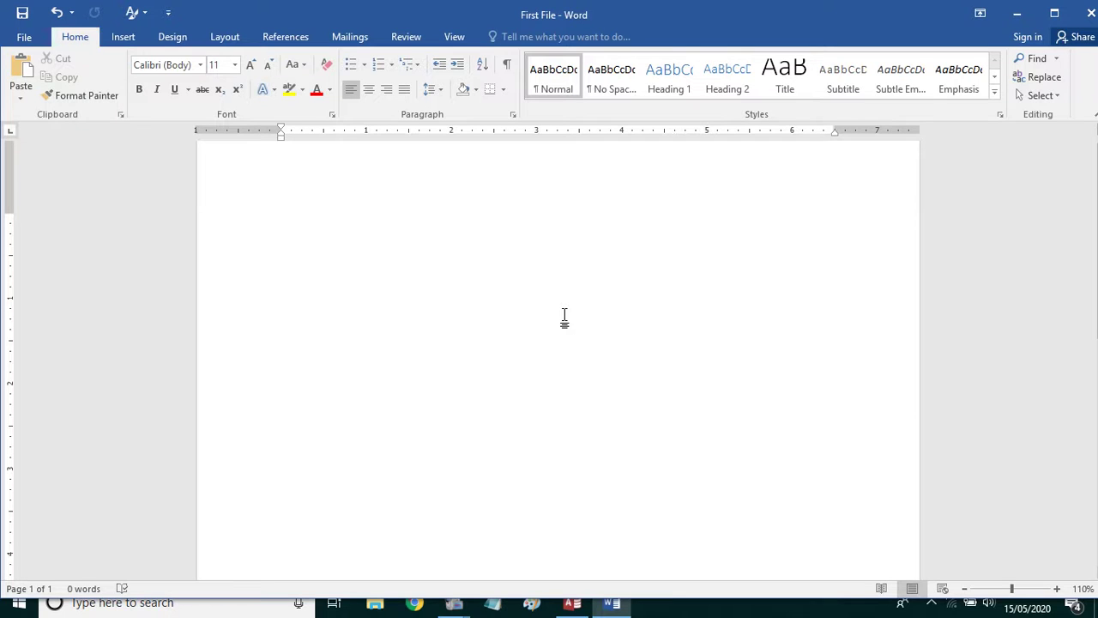
text(ghjkll)
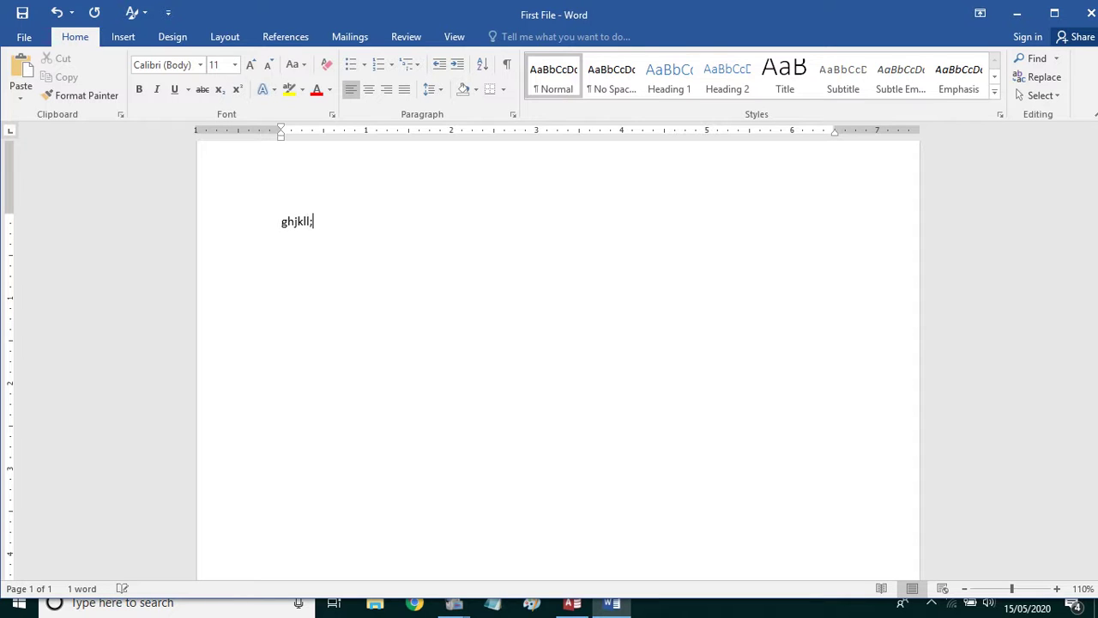
text(;;;;;)
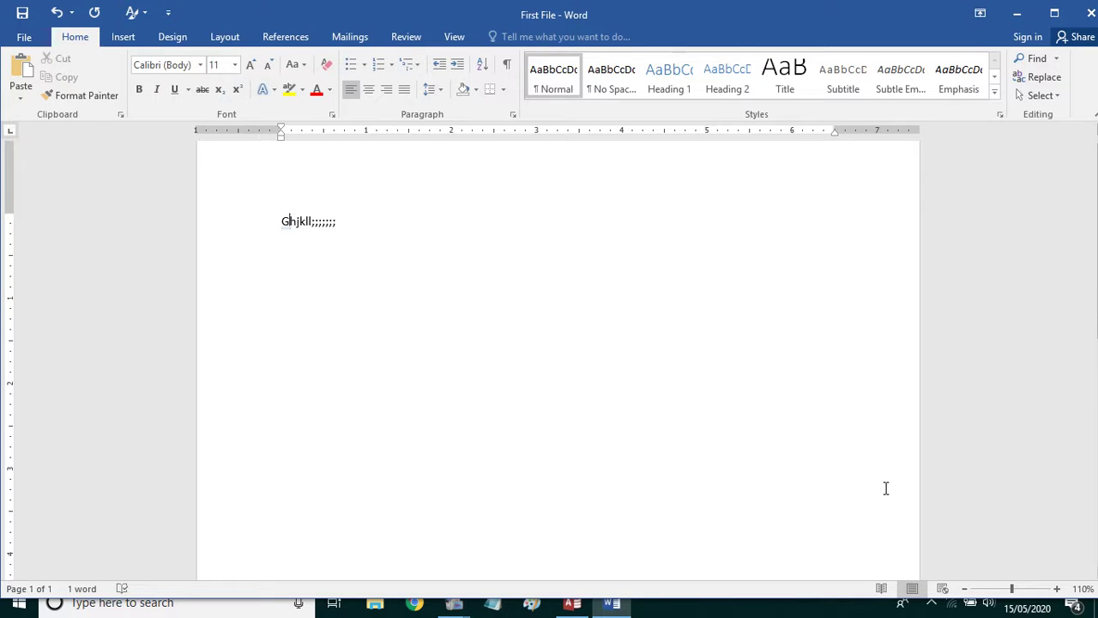
text(g)
text(fff)
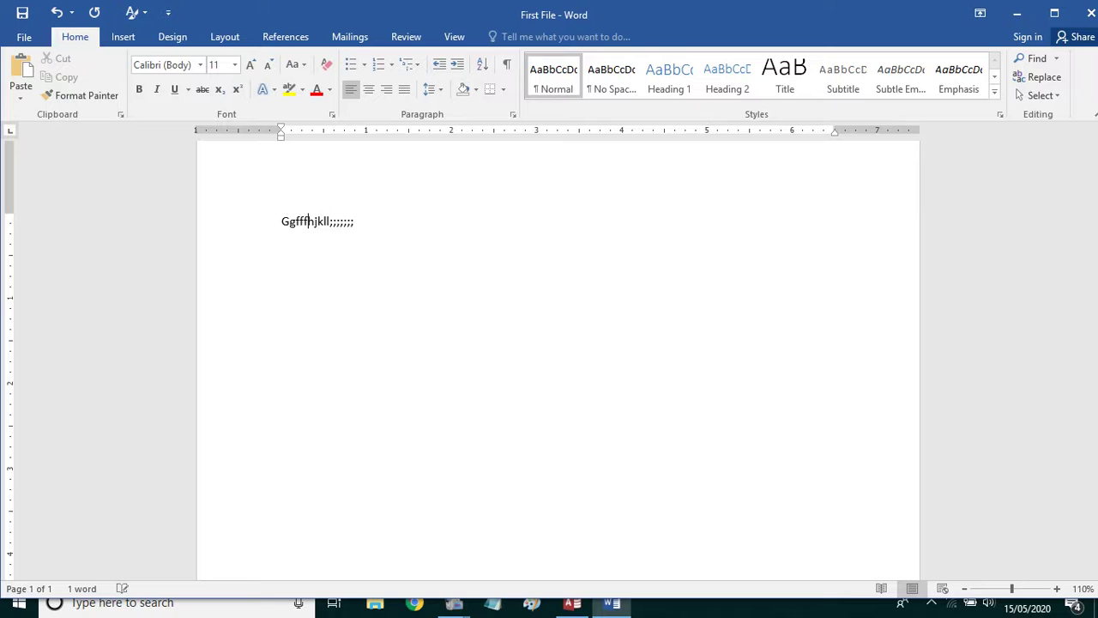
text(gtgtgtgg)
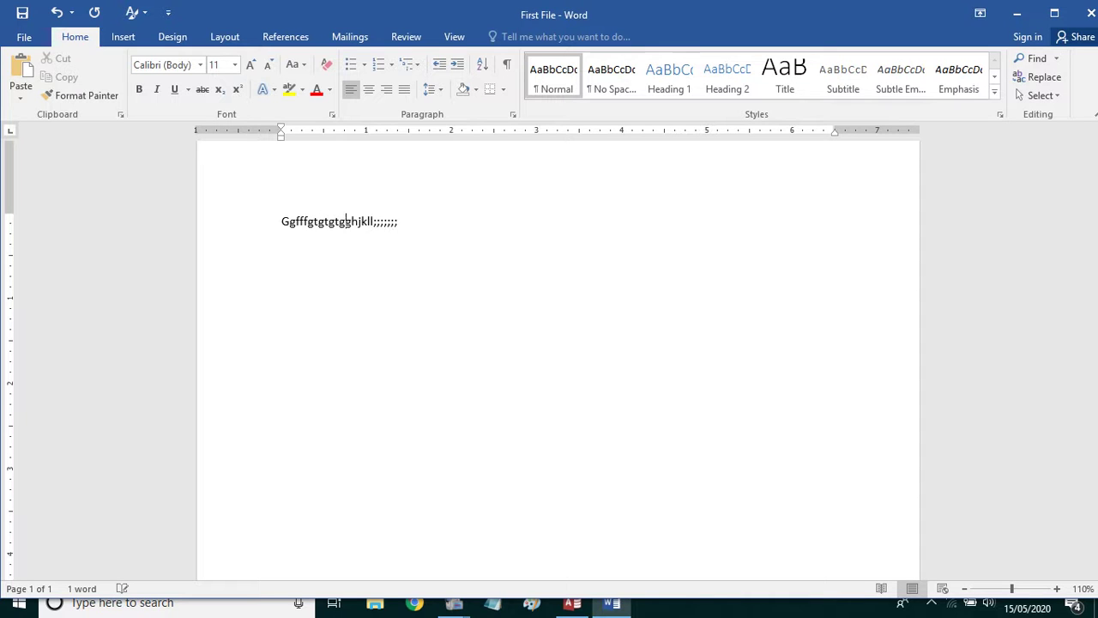
text(tt)
Delete the random-letter line, undo it, then select the line and delete it again
click(788, 454)
key(ctrl+a)
key(BackSpace)
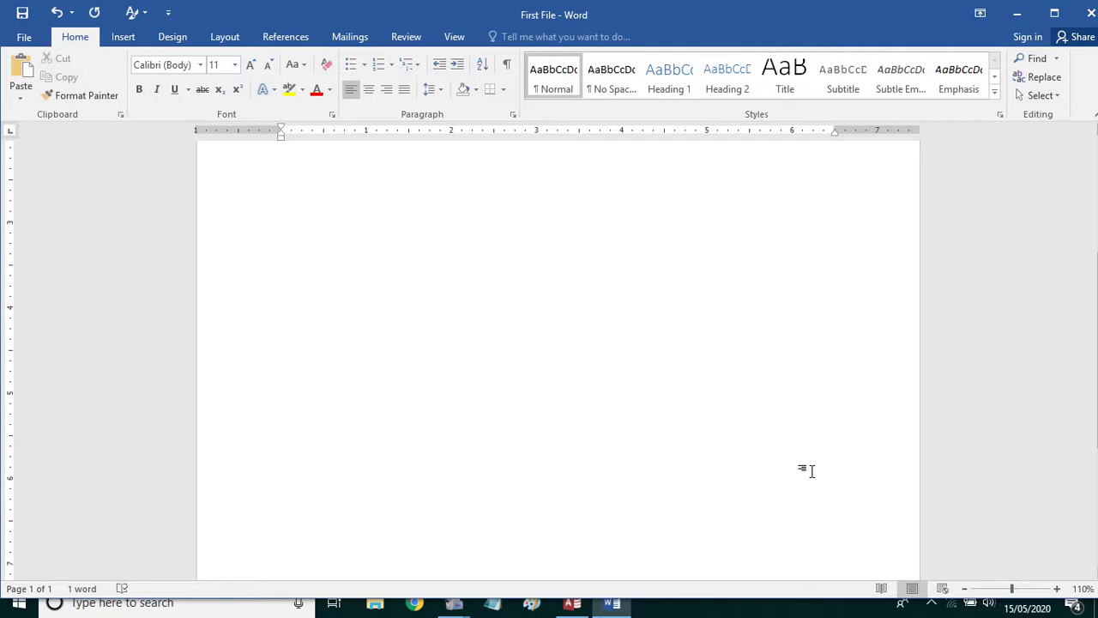
key(ctrl+z)
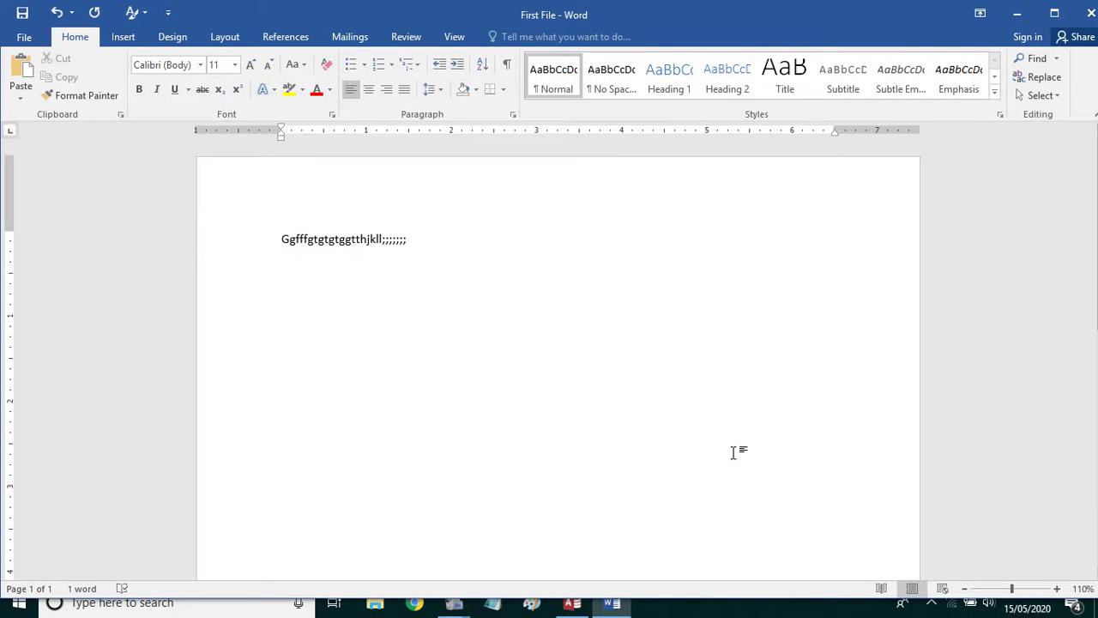
triple_click(404, 243)
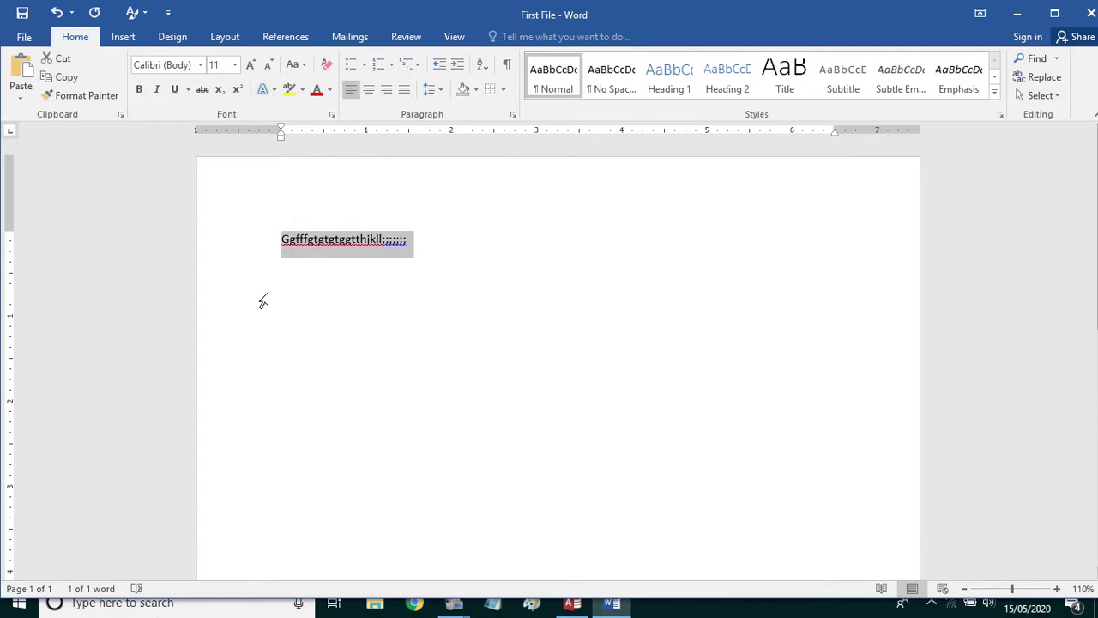
key(Delete)
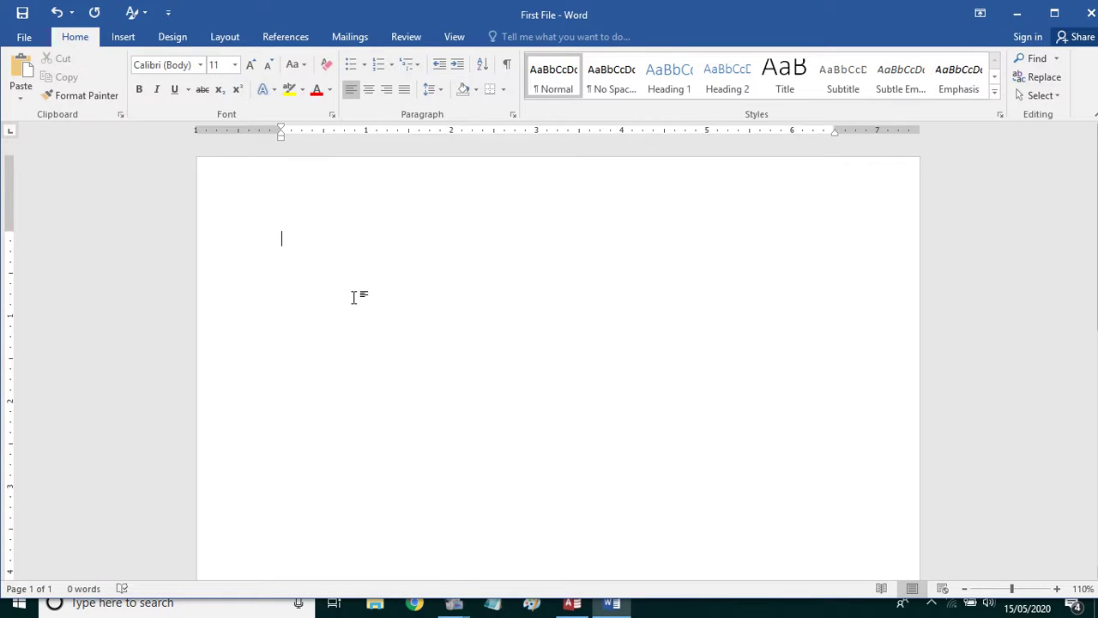
scroll(422, 338, down, 4)
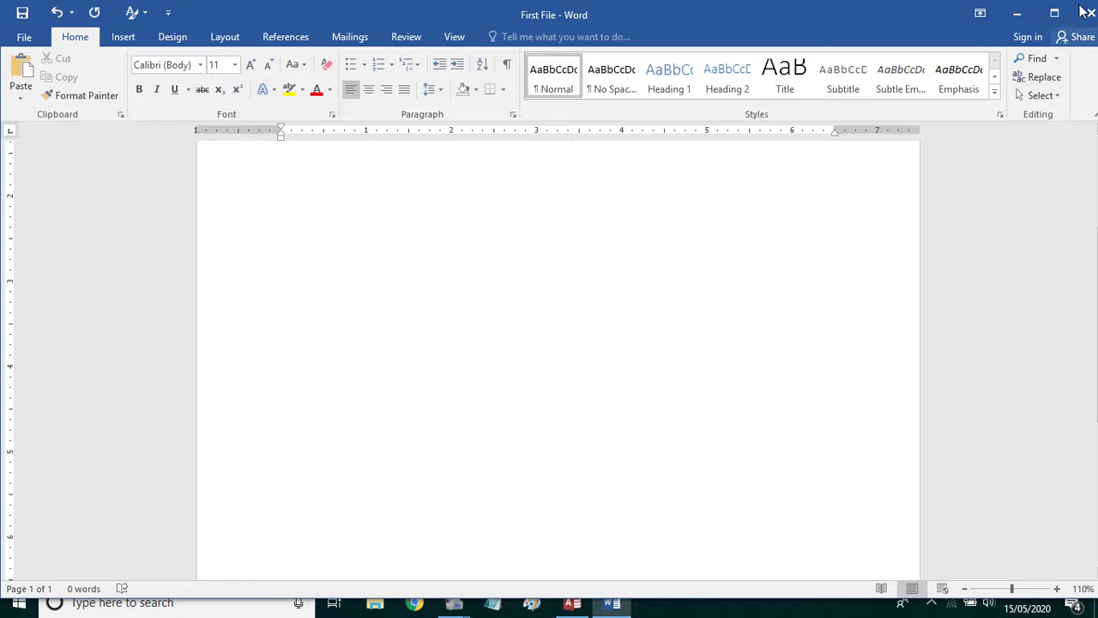
Minimize Word, restore it from the taskbar, maximize the window and return to the page top
click(1018, 16)
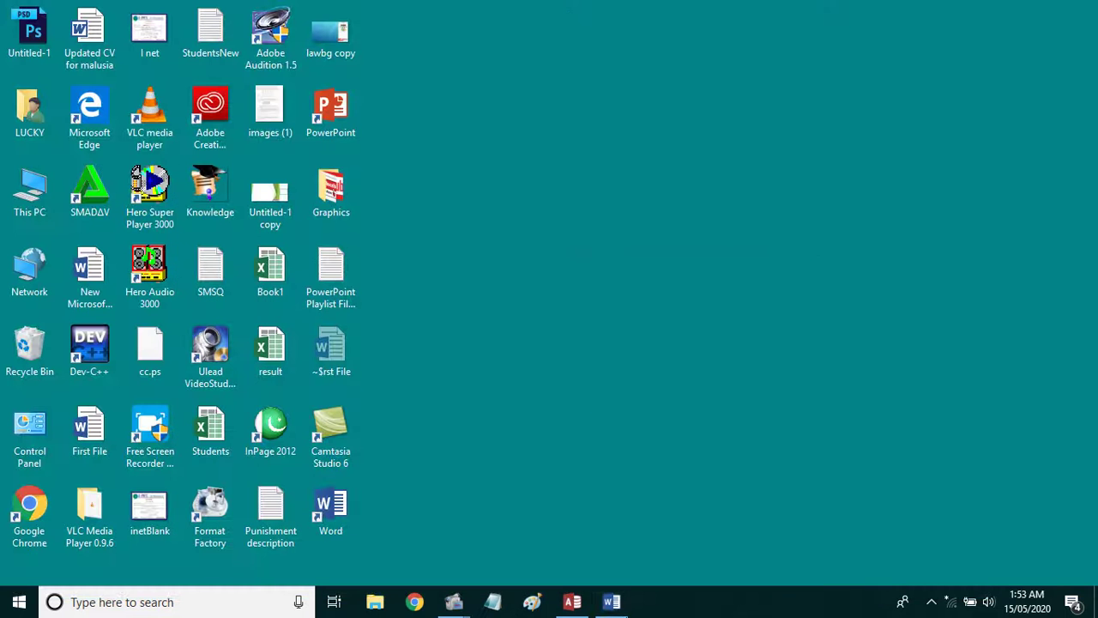
click(610, 605)
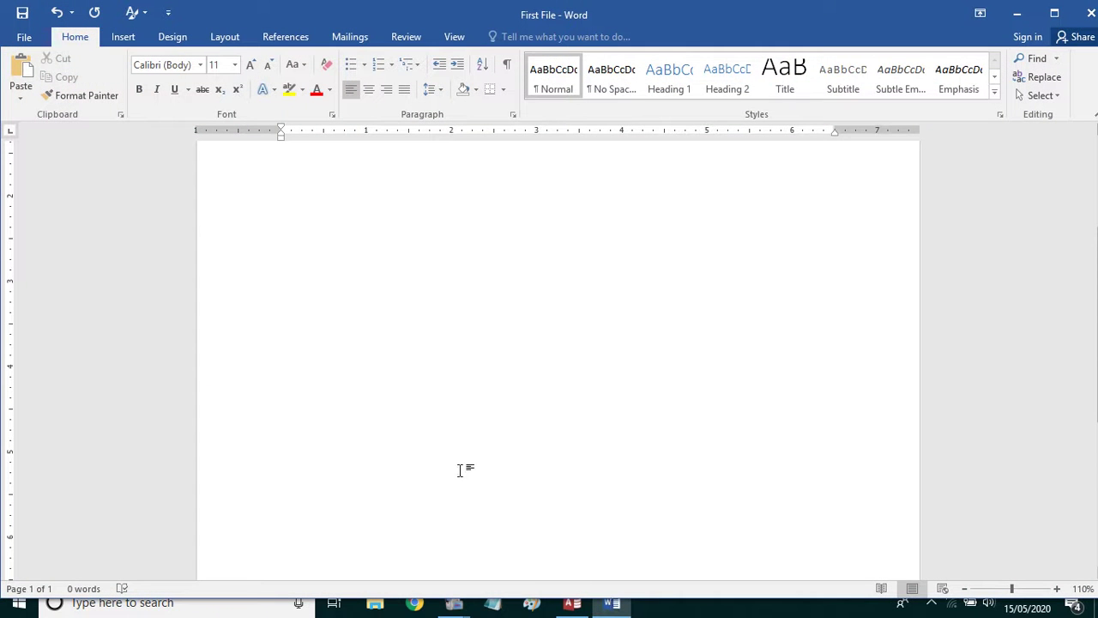
click(1047, 21)
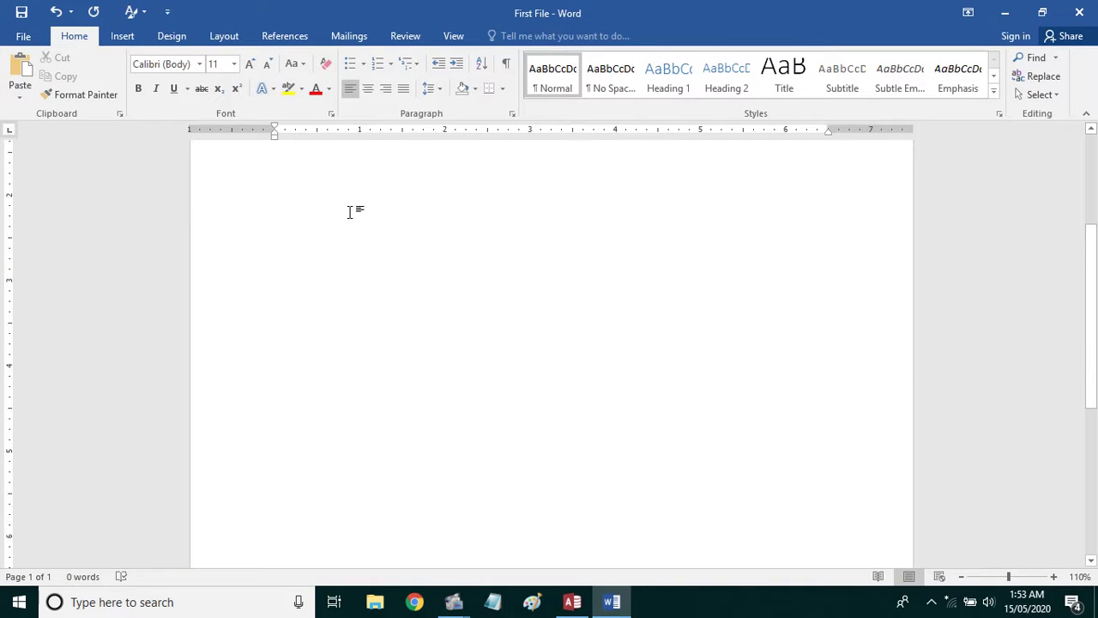
scroll(340, 210, up, 1)
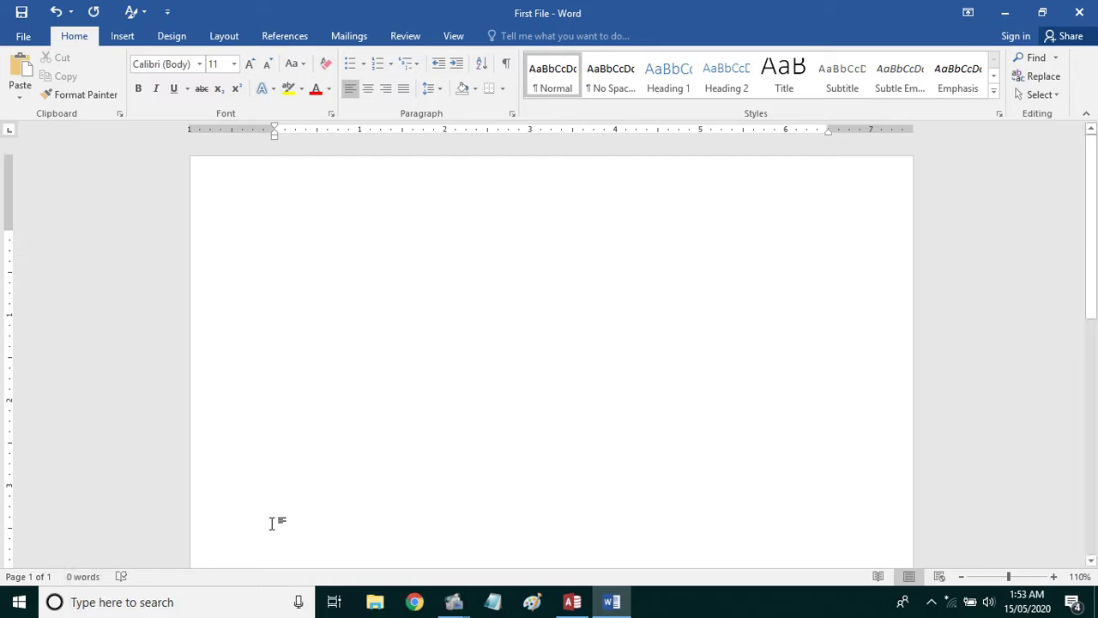
Type 'A quick brown fox jumps' and add empty lines below it until page 2 begins
text(A quick br)
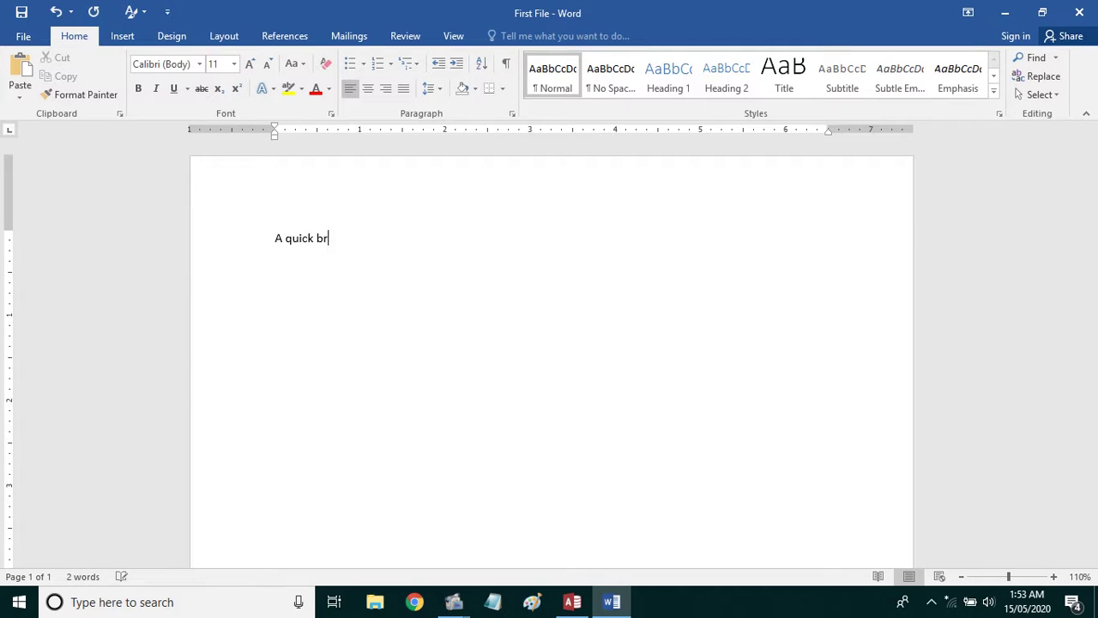
text(own fox jum)
text(ps)
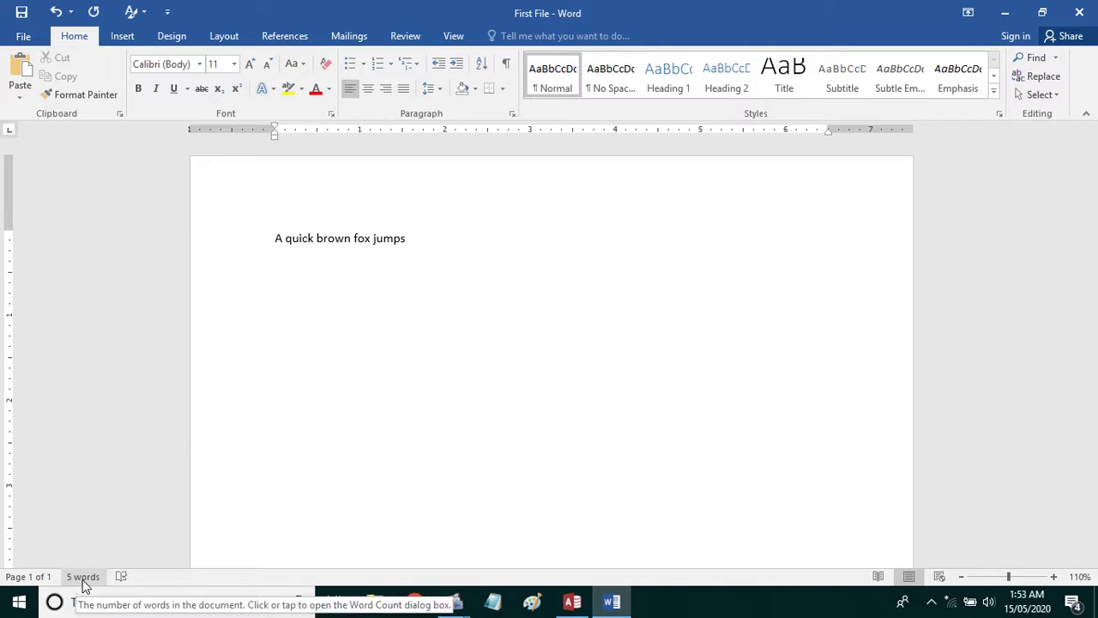
key(Return)
key(Return)
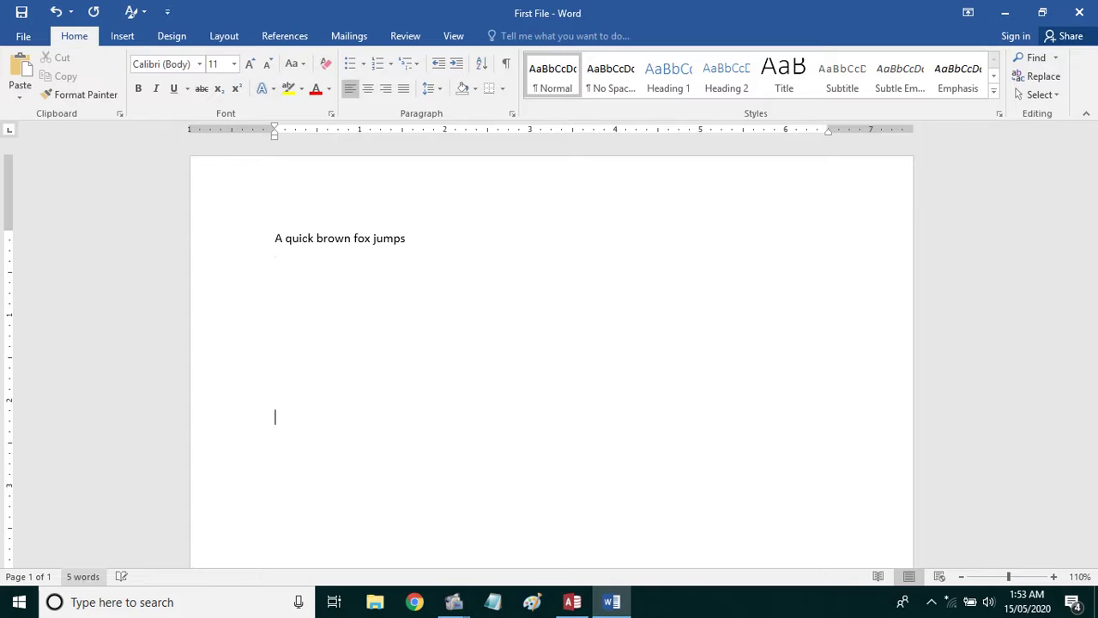
key(Return)
key(Return)
key(Return)
key(Return)
key(Return)
key(Return)
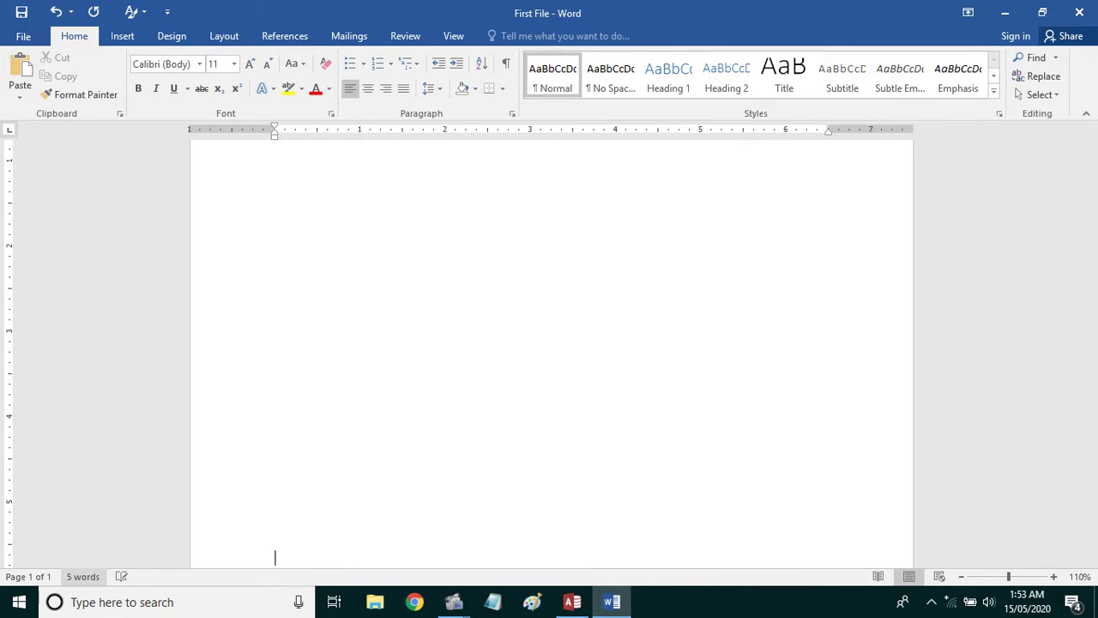
key(Return)
key(Return)
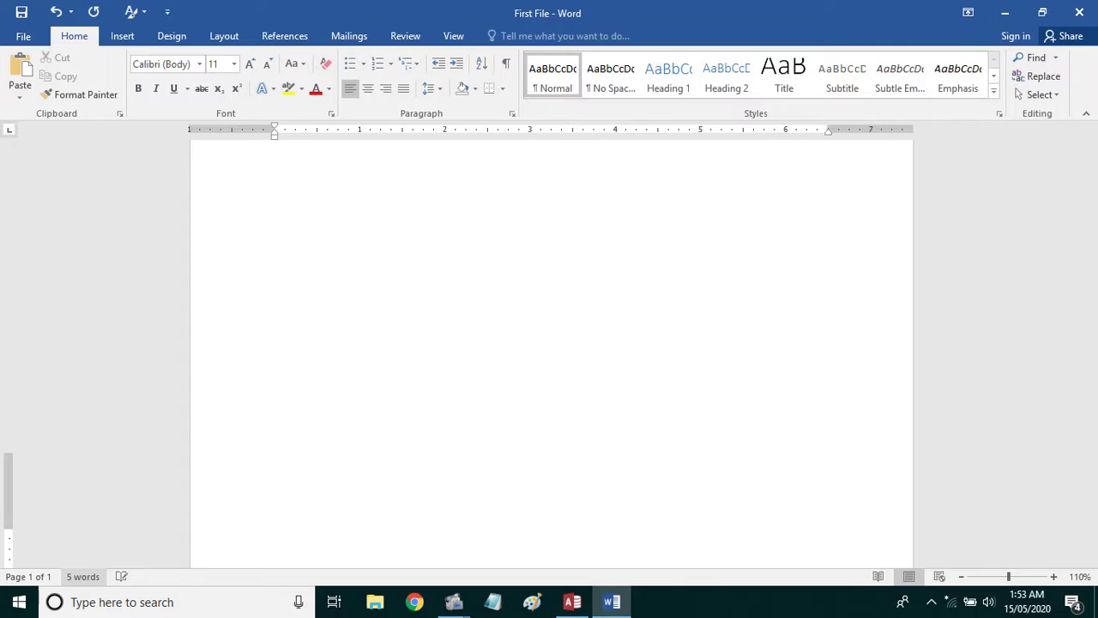
key(Return)
key(Return)
key(Return)
key(Return)
key(Return)
key(Return)
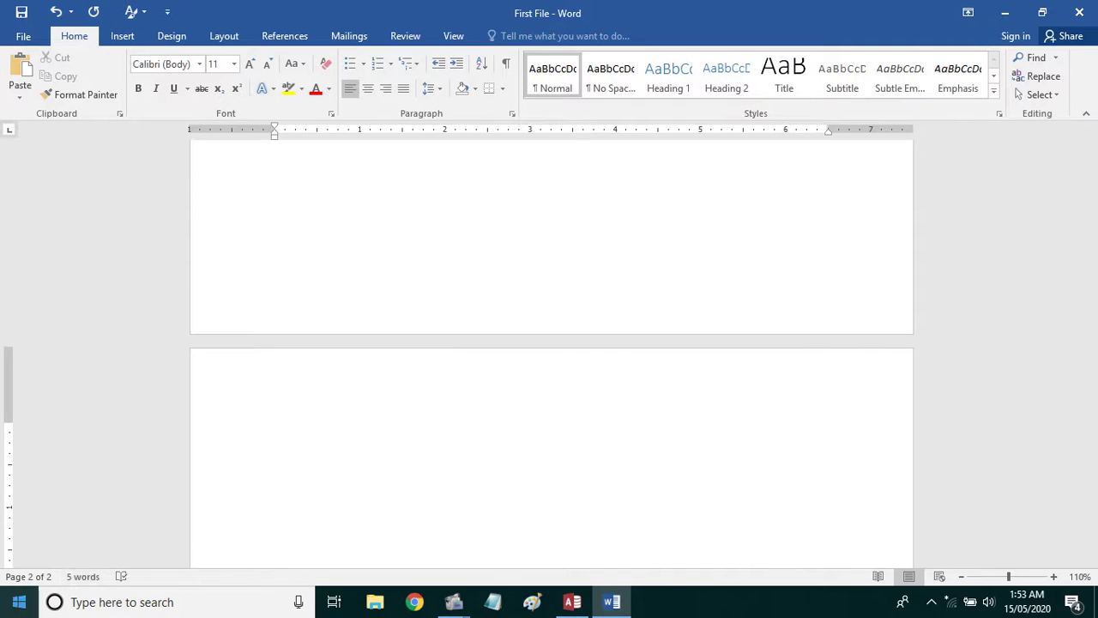
Show the page thumbnails overview, close it, and return the caret to page 1
click(43, 578)
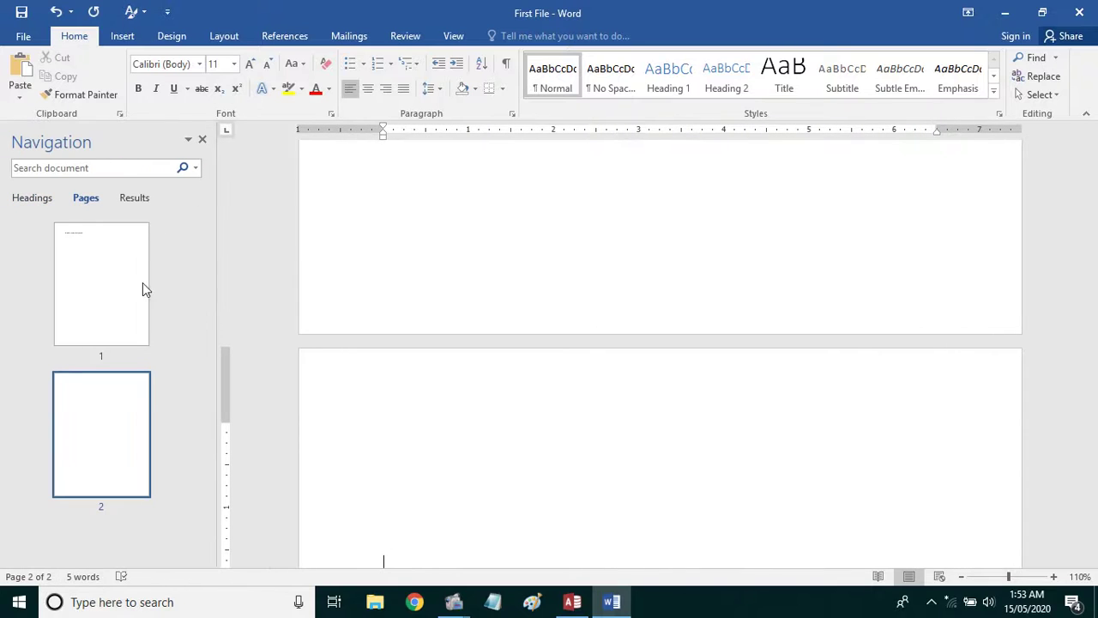
click(202, 139)
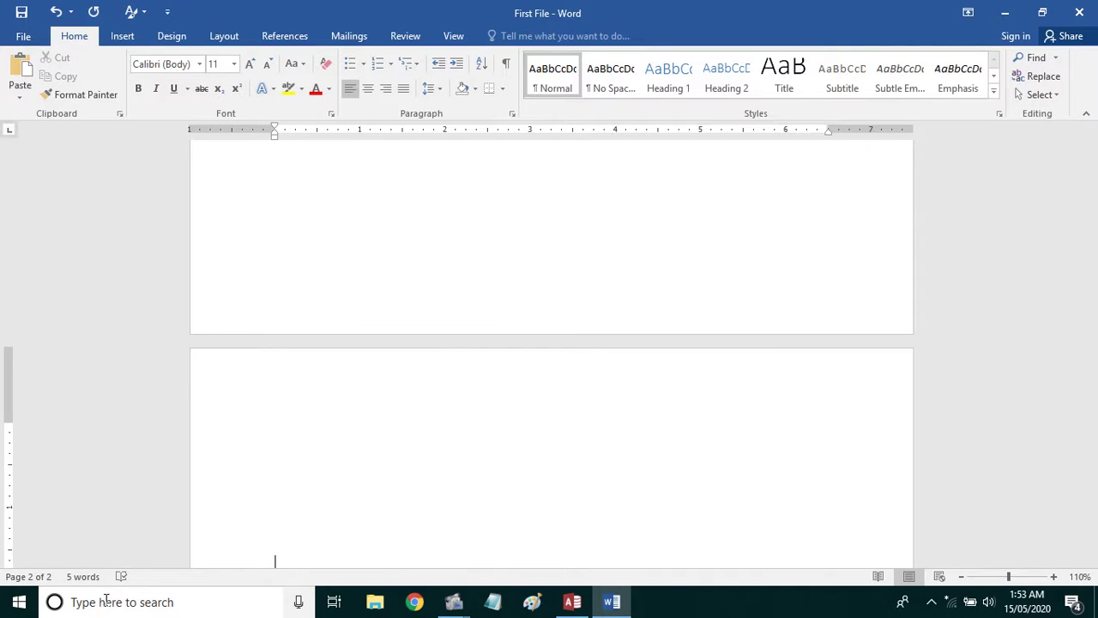
click(419, 255)
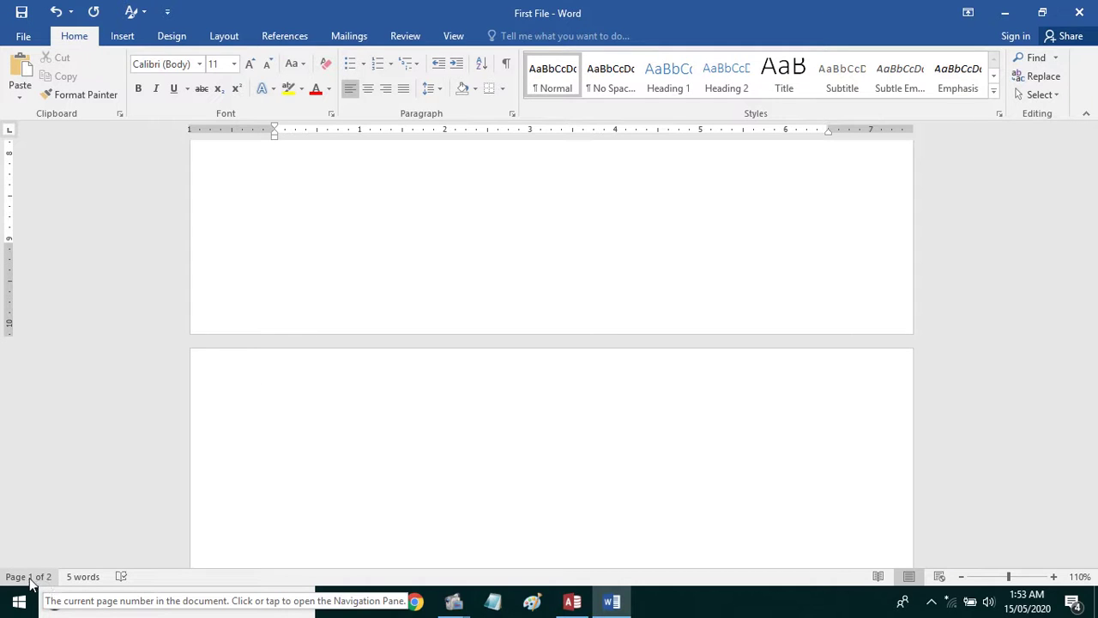
Move the caret to page 2, then back to page 1, scrolling through the document
click(392, 427)
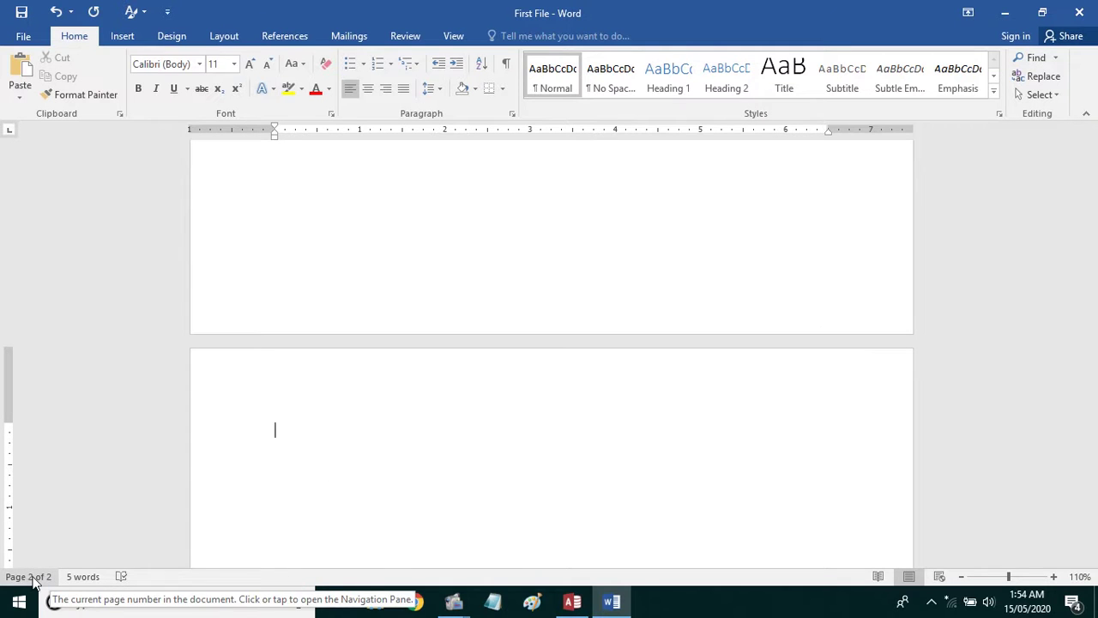
click(361, 266)
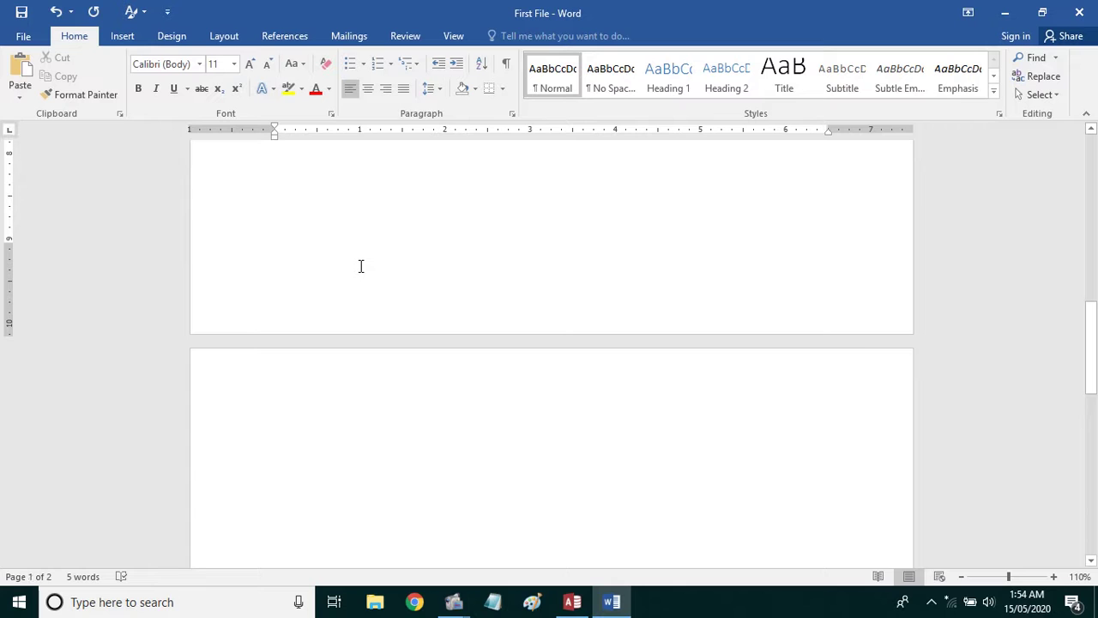
scroll(362, 266, up, 5)
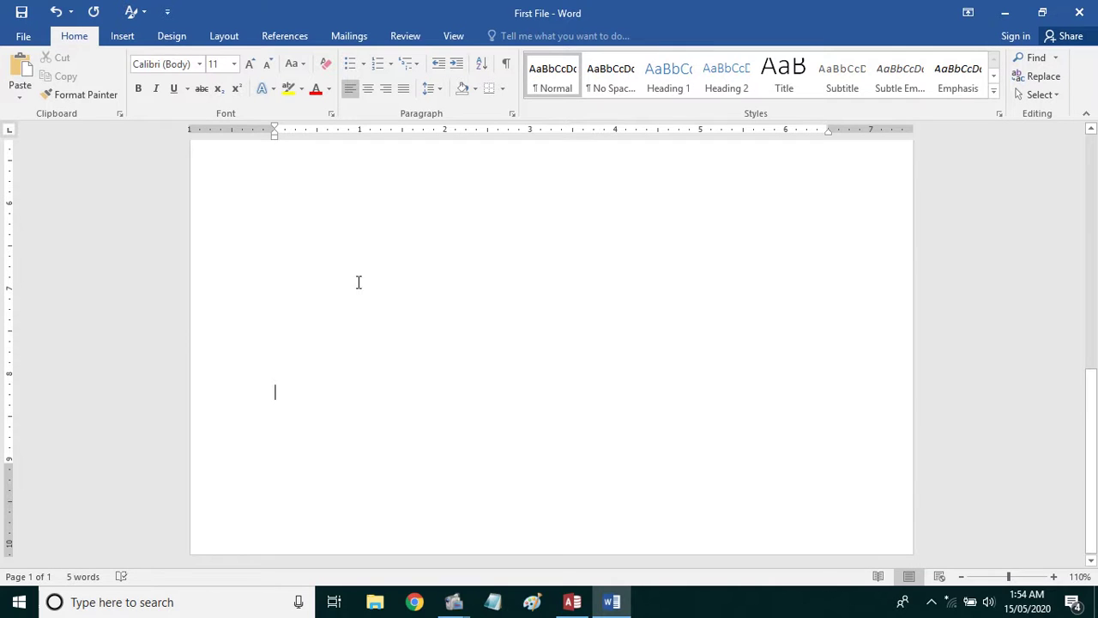
scroll(334, 369, up, 3)
scroll(328, 377, down, 3)
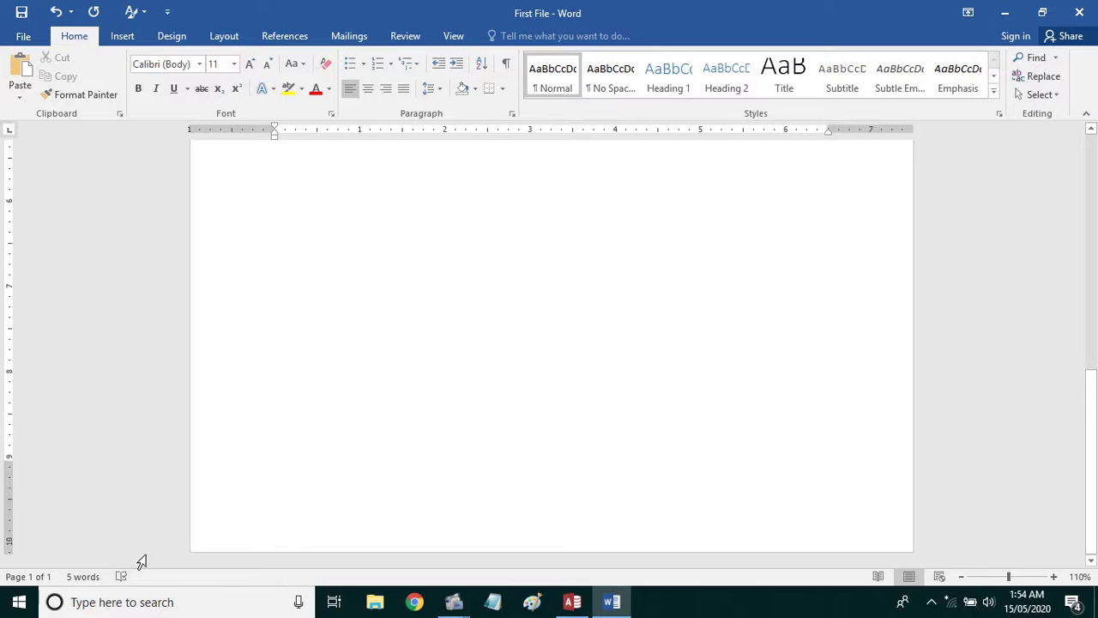
Scroll to the top of page 1 and select the words from 'quick' through 'jumps'
scroll(645, 261, up, 12)
scroll(335, 313, up, 2)
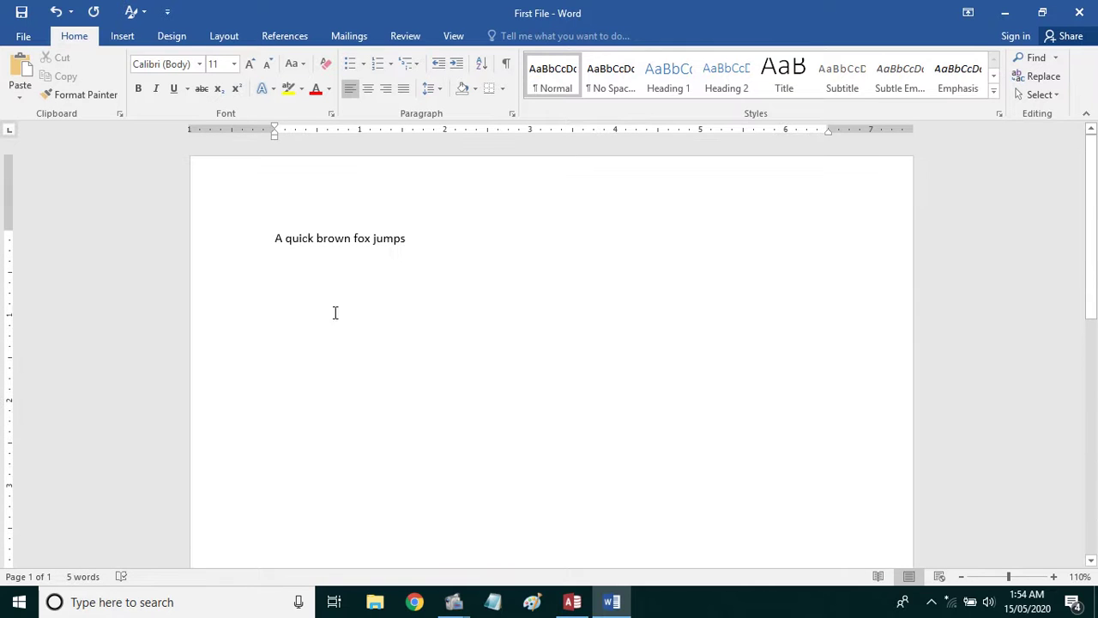
click(287, 237)
drag(409, 238, 373, 239)
click(411, 272)
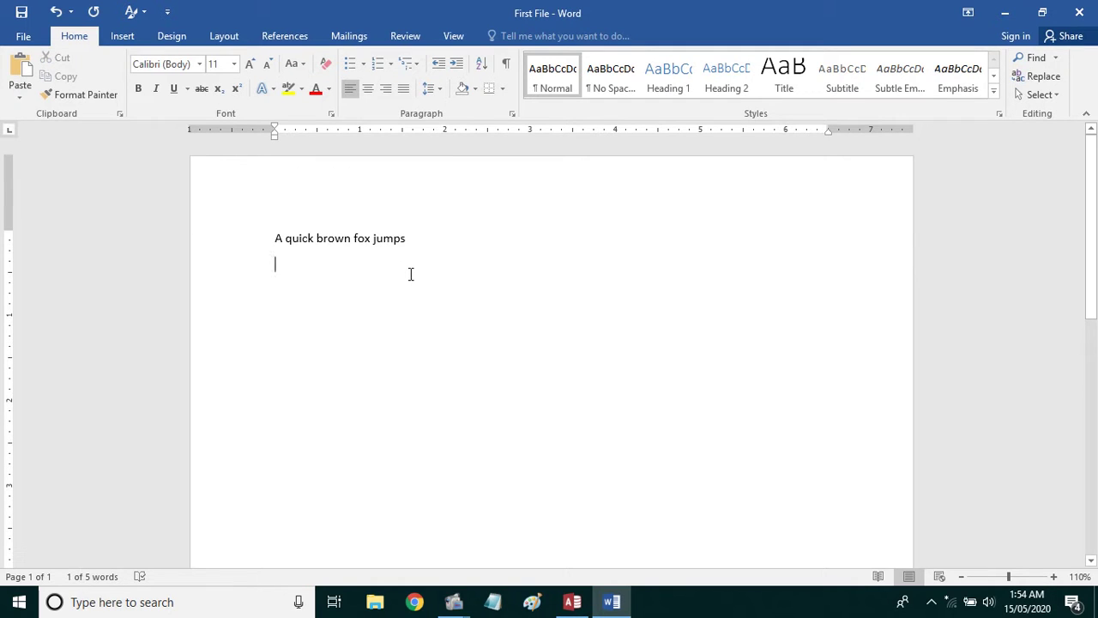